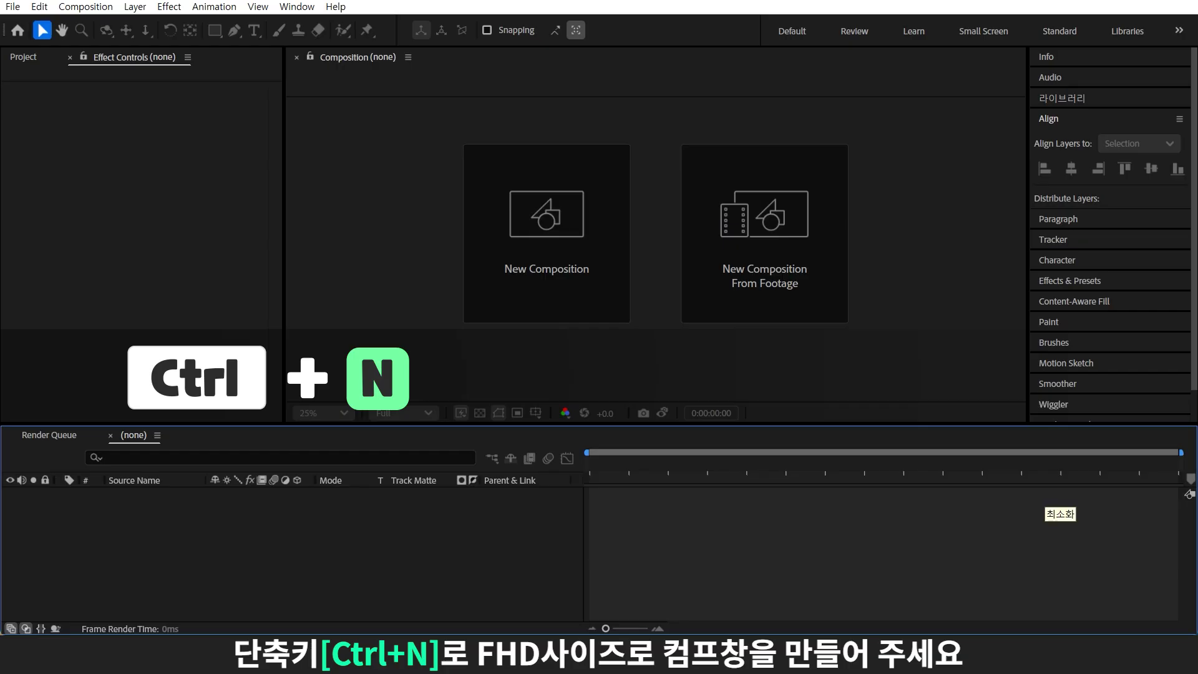
Step: Create a new 400×600 composition
key("ctrl+n")
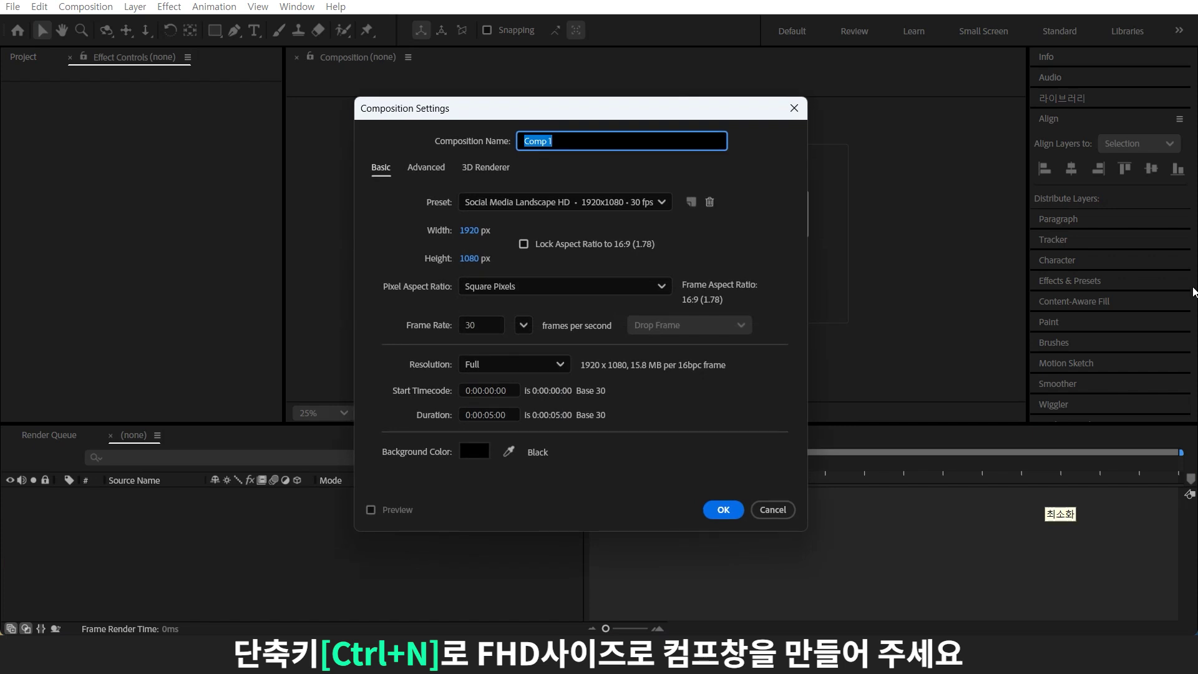
key("Tab")
type("400")
key("Tab")
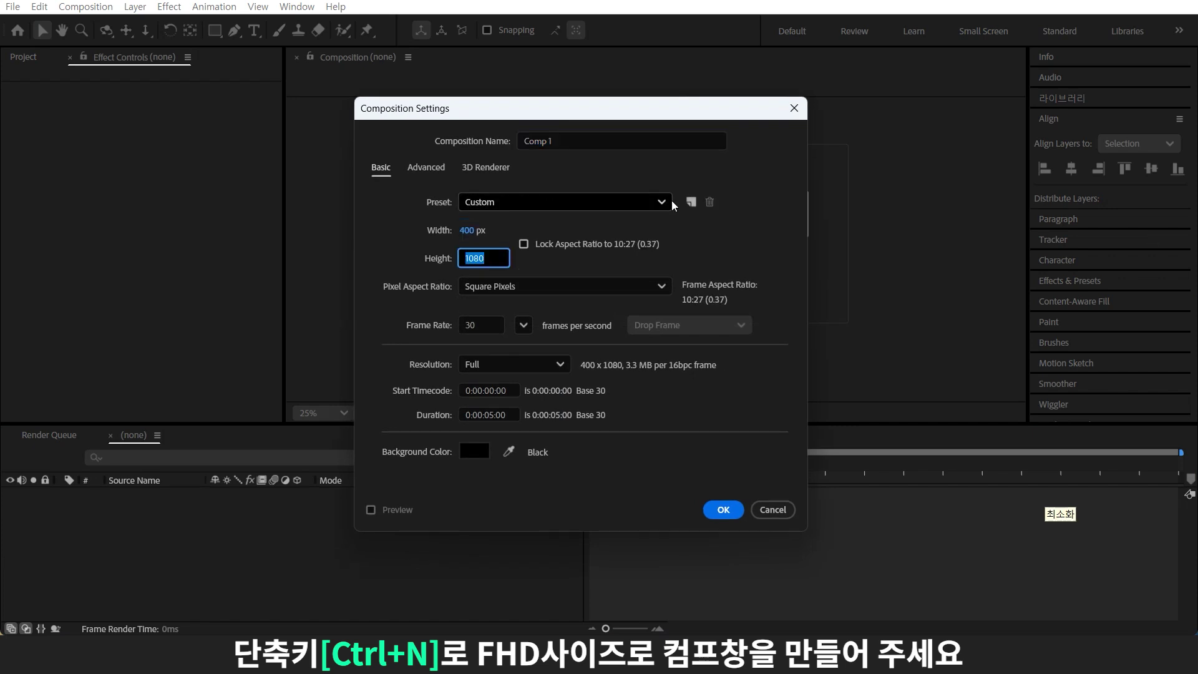
type("600")
key("Return")
Step: Add a full-frame solid in a pale warm cream colour (about hex D7D2C5) as the paper
key("ctrl+y")
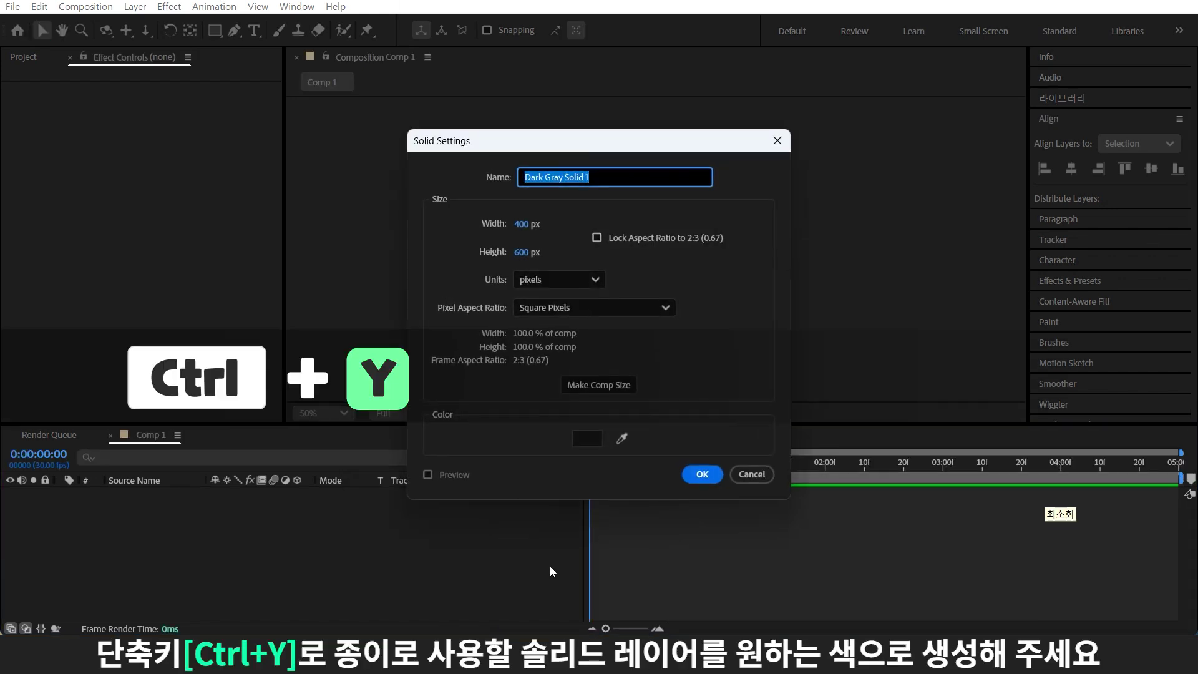
left_click(587, 438)
type("D8C4C4")
key("Tab")
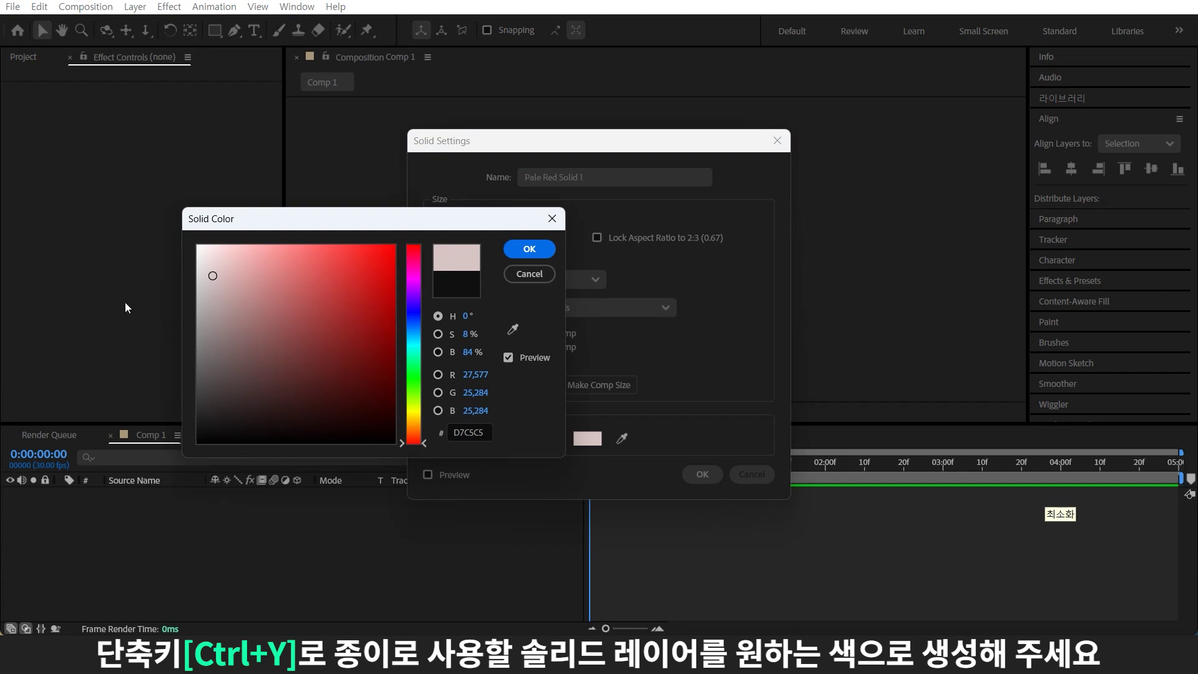
left_click(410, 421)
left_click(527, 249)
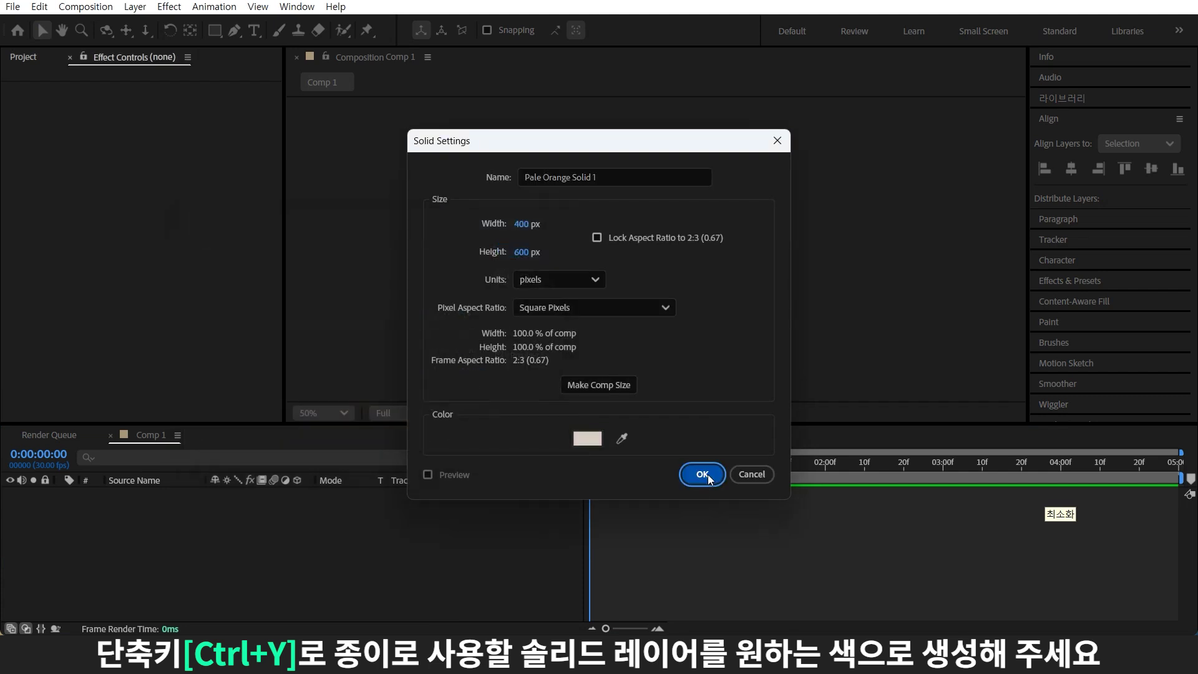
left_click(702, 474)
left_click(214, 32)
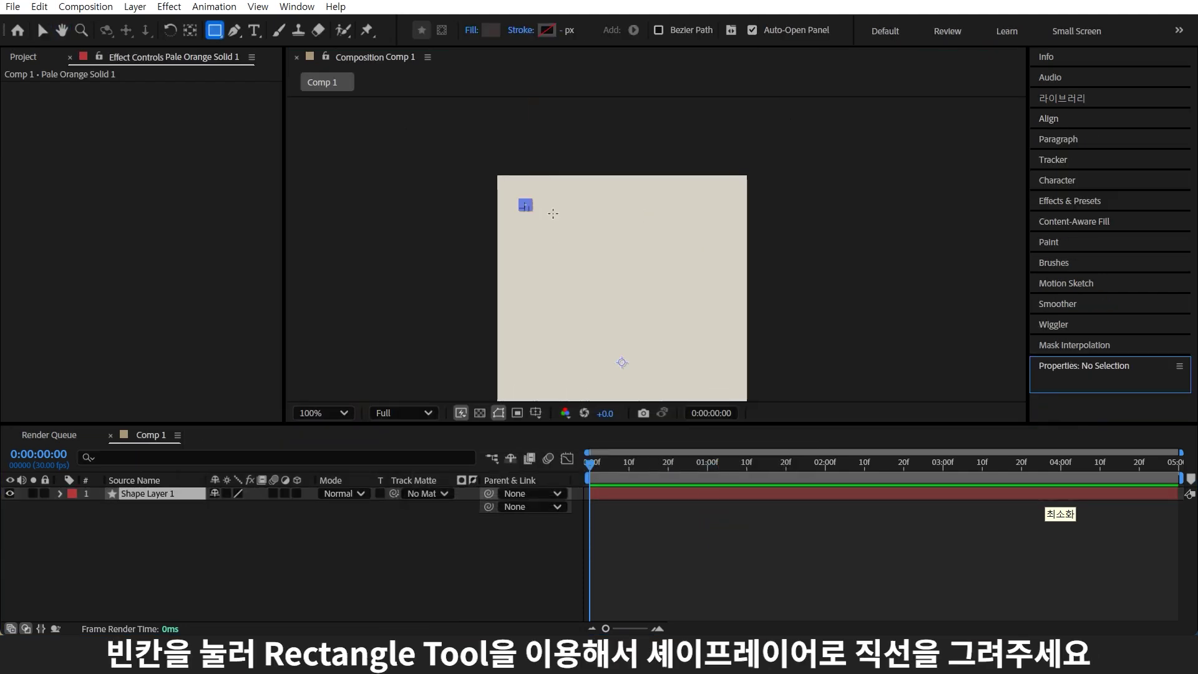
Step: Draw a flat rectangle line near the page top, size it to 330×1 and align it
left_click_drag(520, 203, 717, 203)
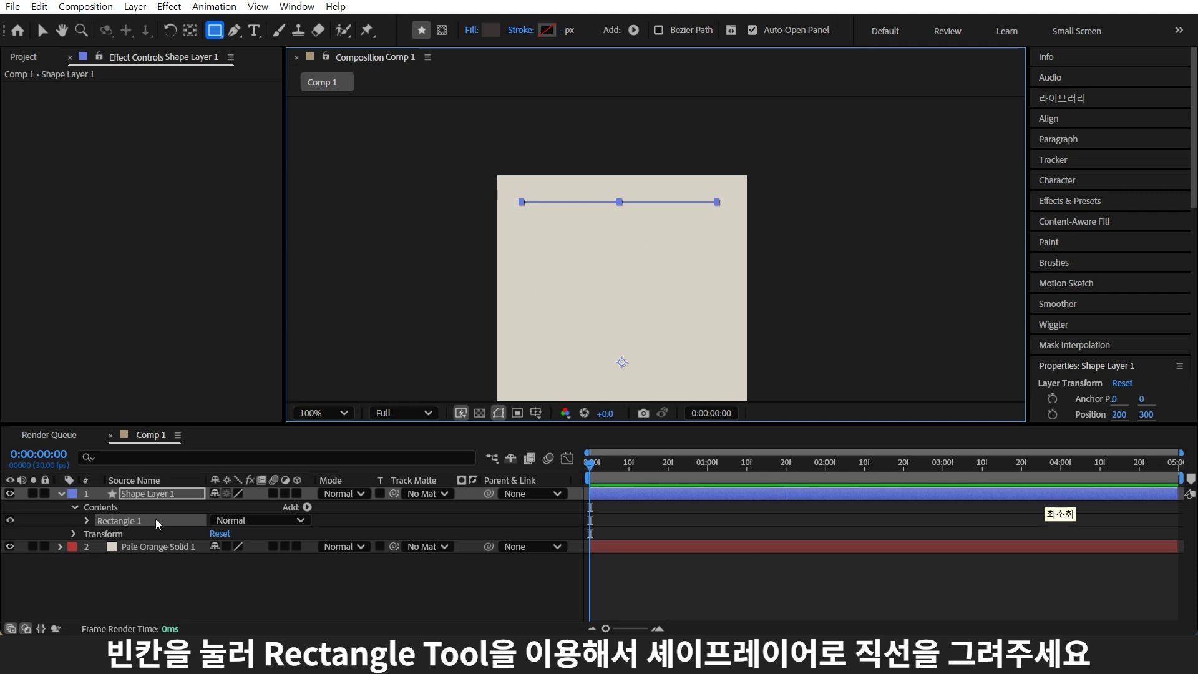
left_click(113, 489)
left_click(131, 506)
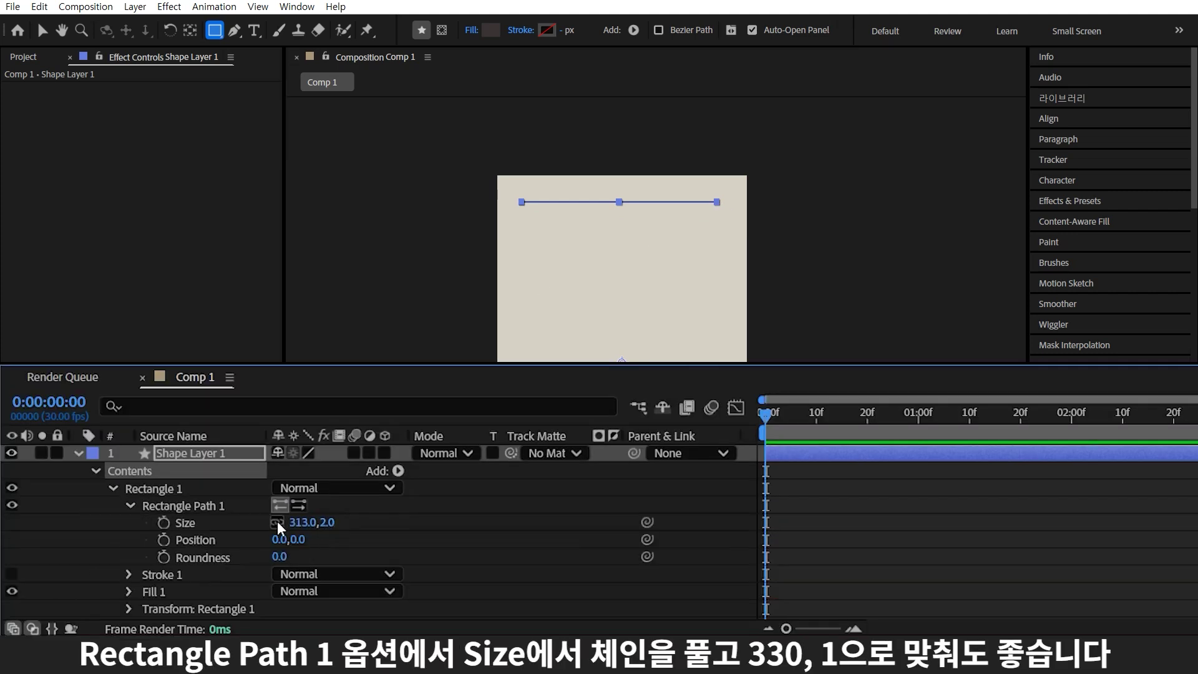
left_click(277, 522)
left_click(302, 522)
type("330")
key("Tab")
type("1")
key("Return")
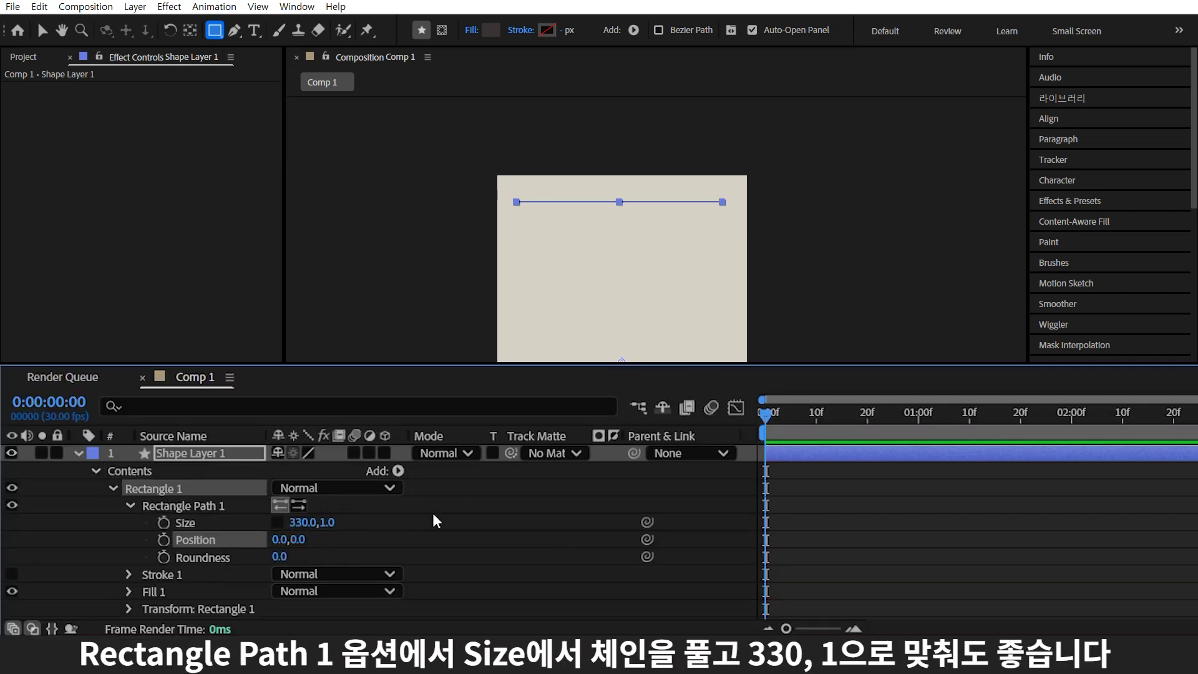
left_click(1067, 121)
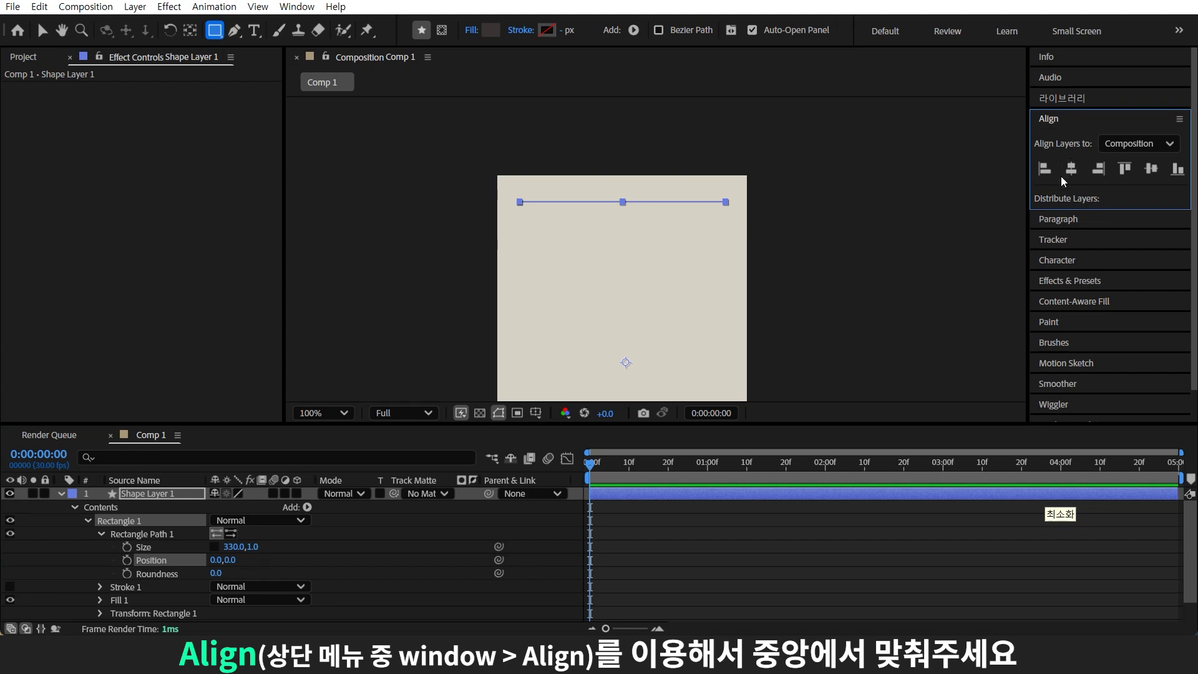
Step: Add a Repeater to the line with offset Position 0,20 and 25 copies
left_click(307, 507)
left_click(320, 382)
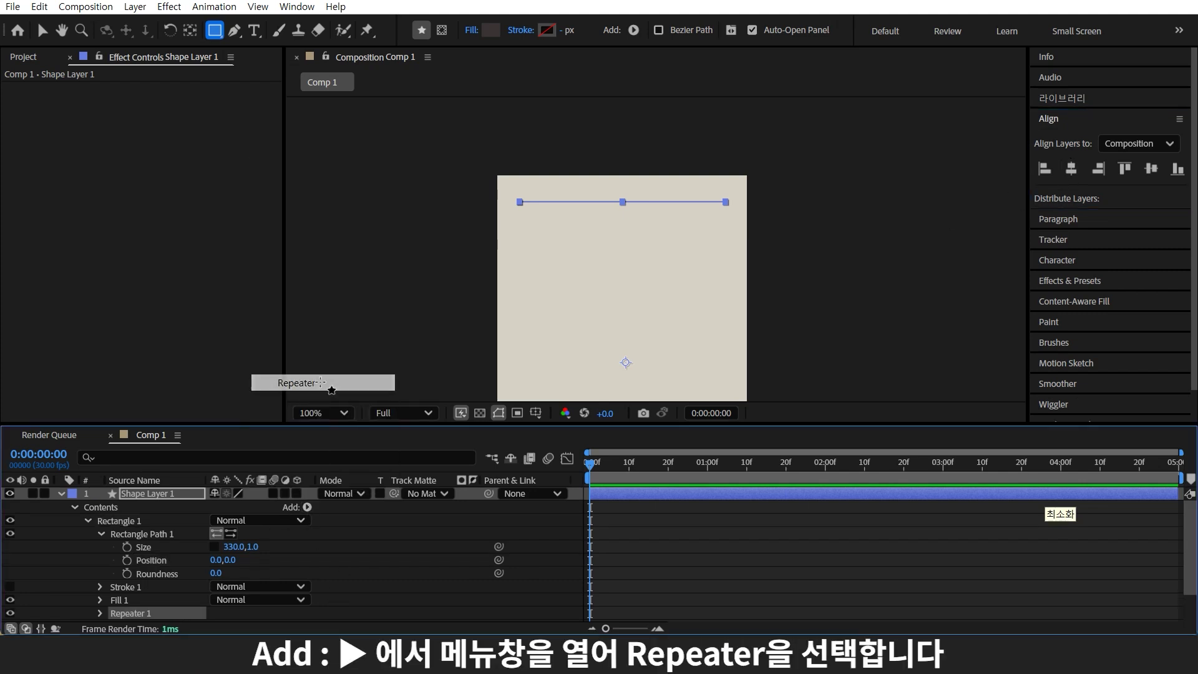
left_click(100, 614)
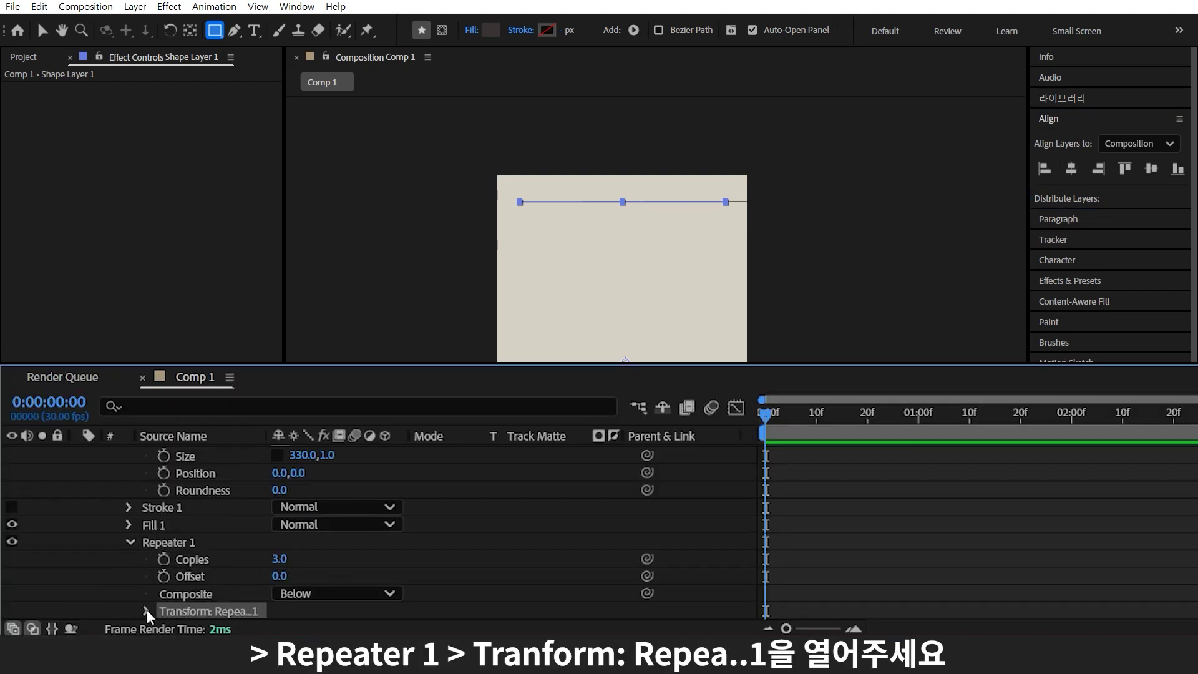
left_click(146, 612)
scroll(333, 573, "down", 5)
left_click(279, 490)
type("0")
key("Return")
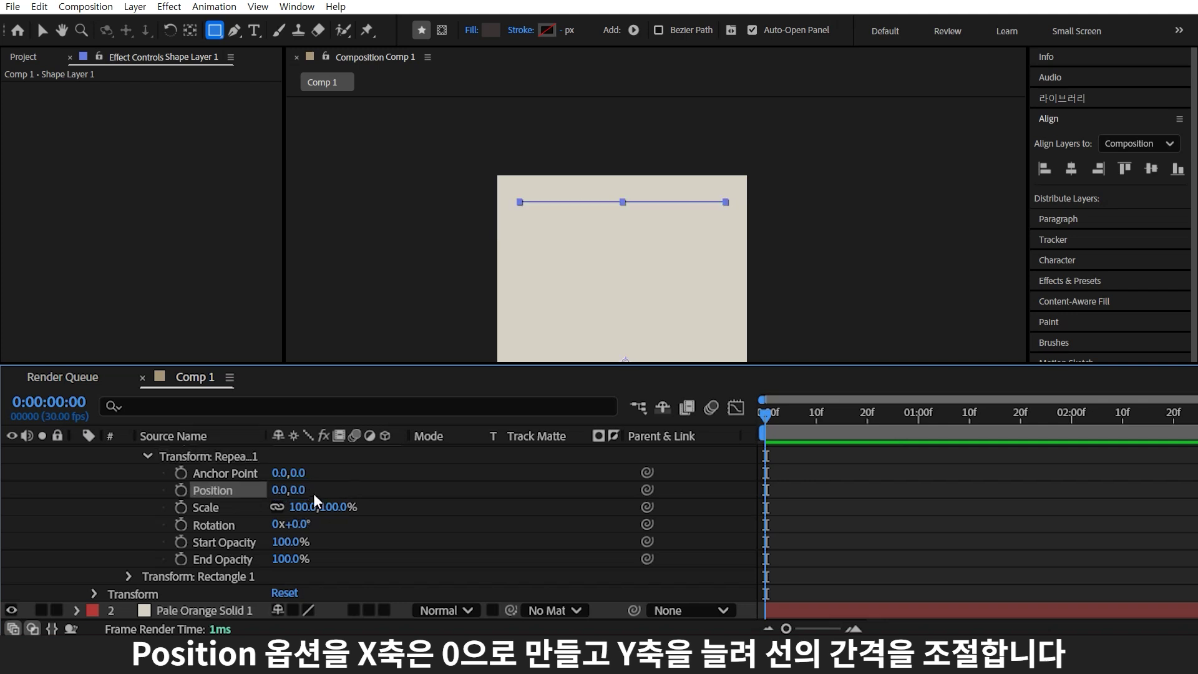
left_click_drag(307, 490, 317, 490)
scroll(261, 548, "up", 4)
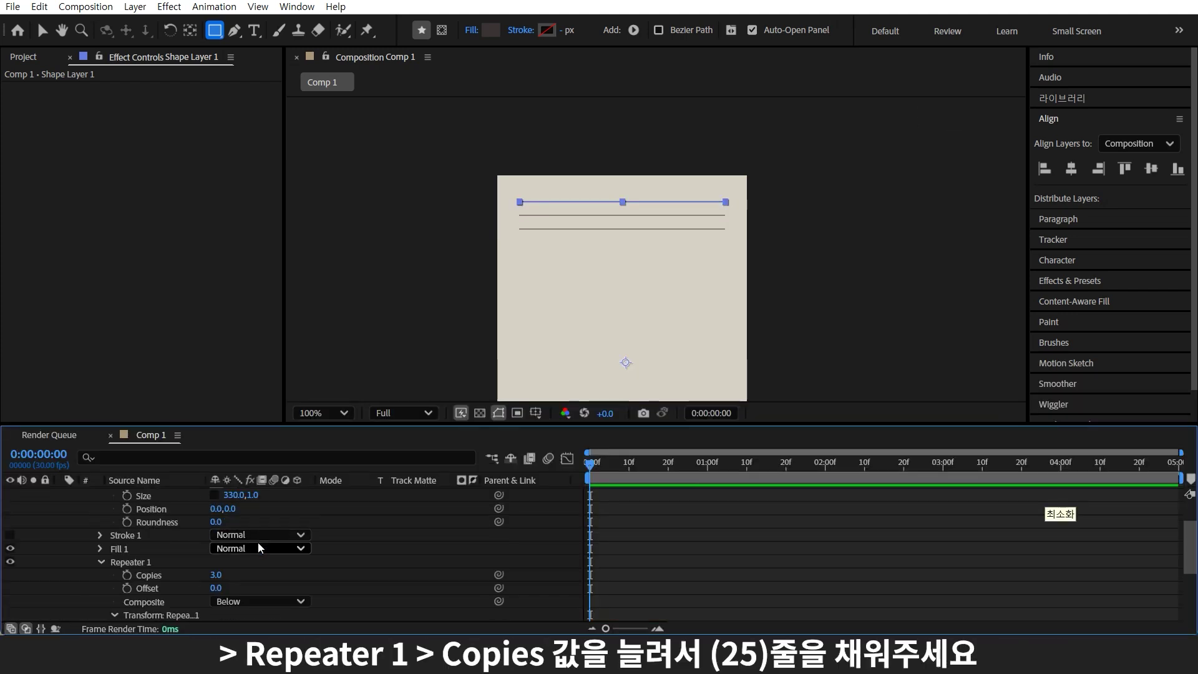
left_click_drag(212, 575, 269, 575)
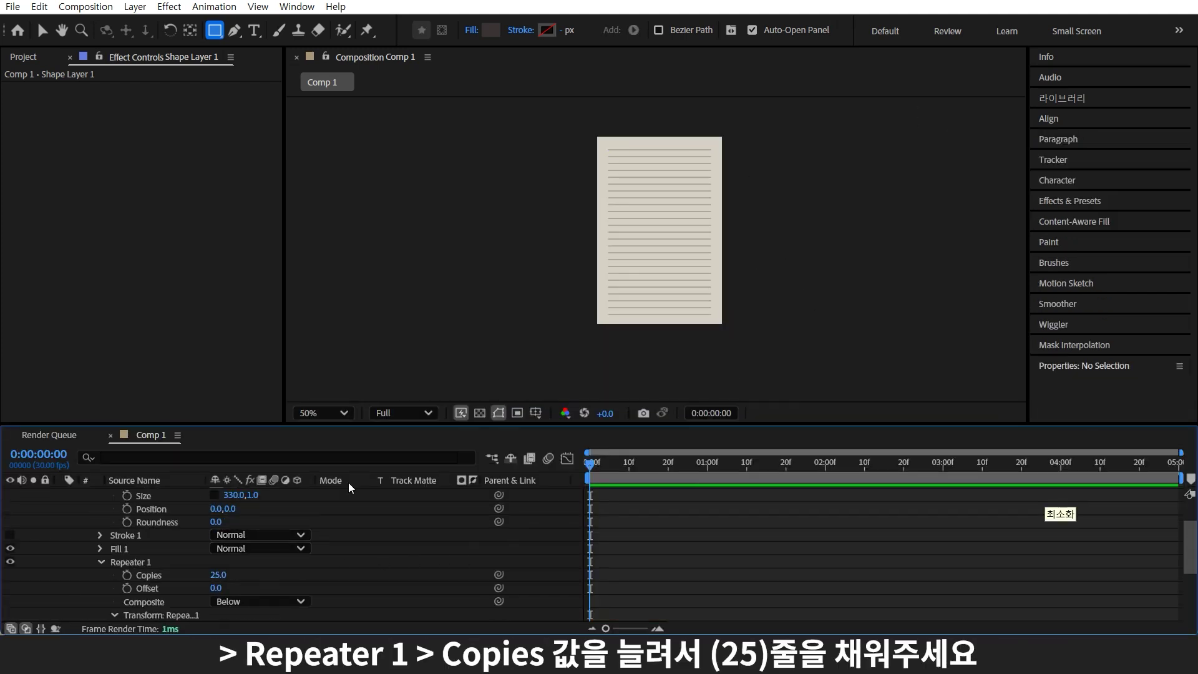
left_click(65, 495)
Step: Precompose the paper solid and ruled lines into a comp named 'page'
key("ctrl+a")
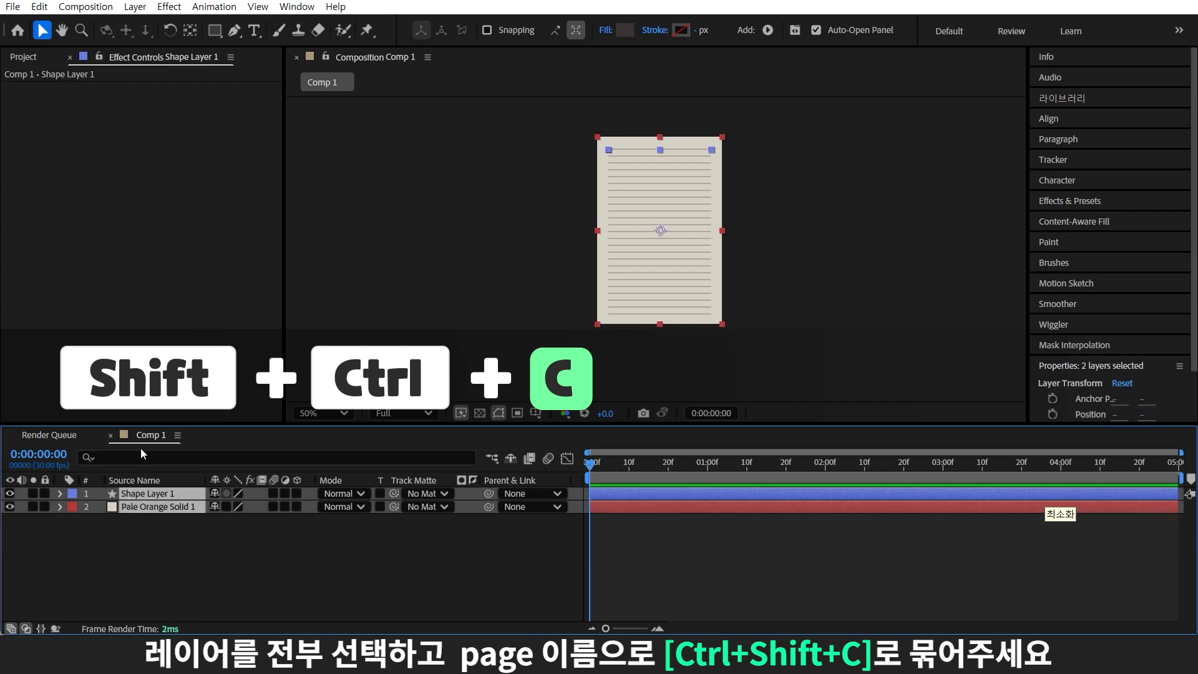
key("ctrl+shift+c")
type("page")
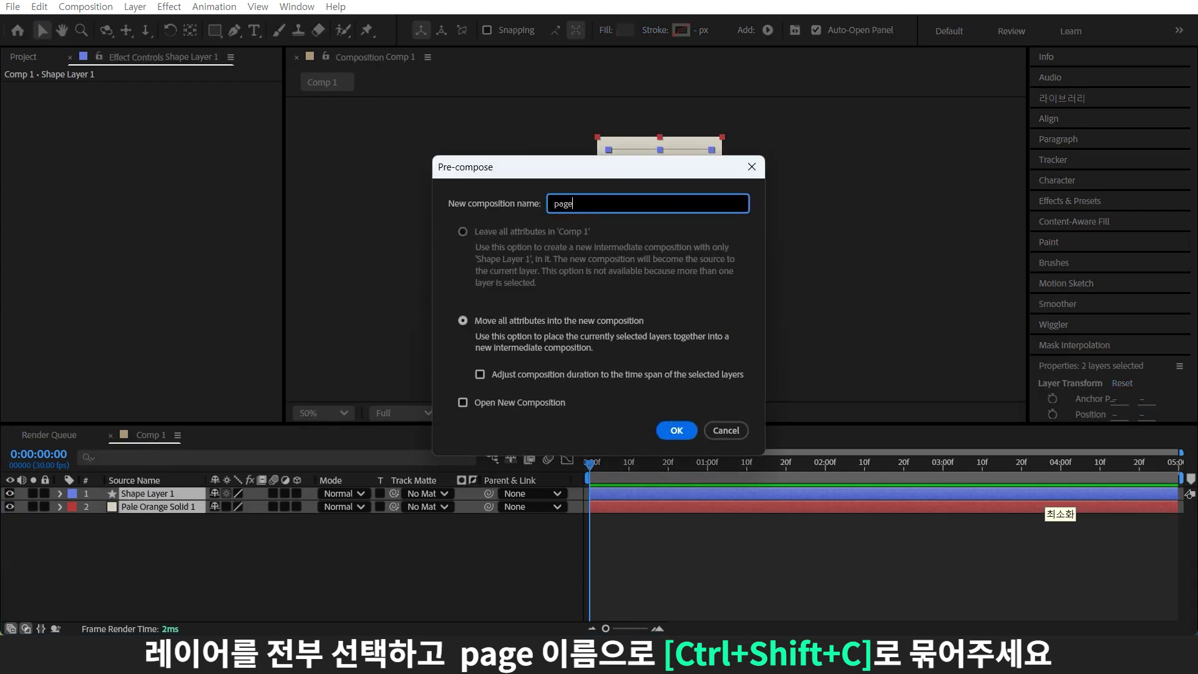
key("Return")
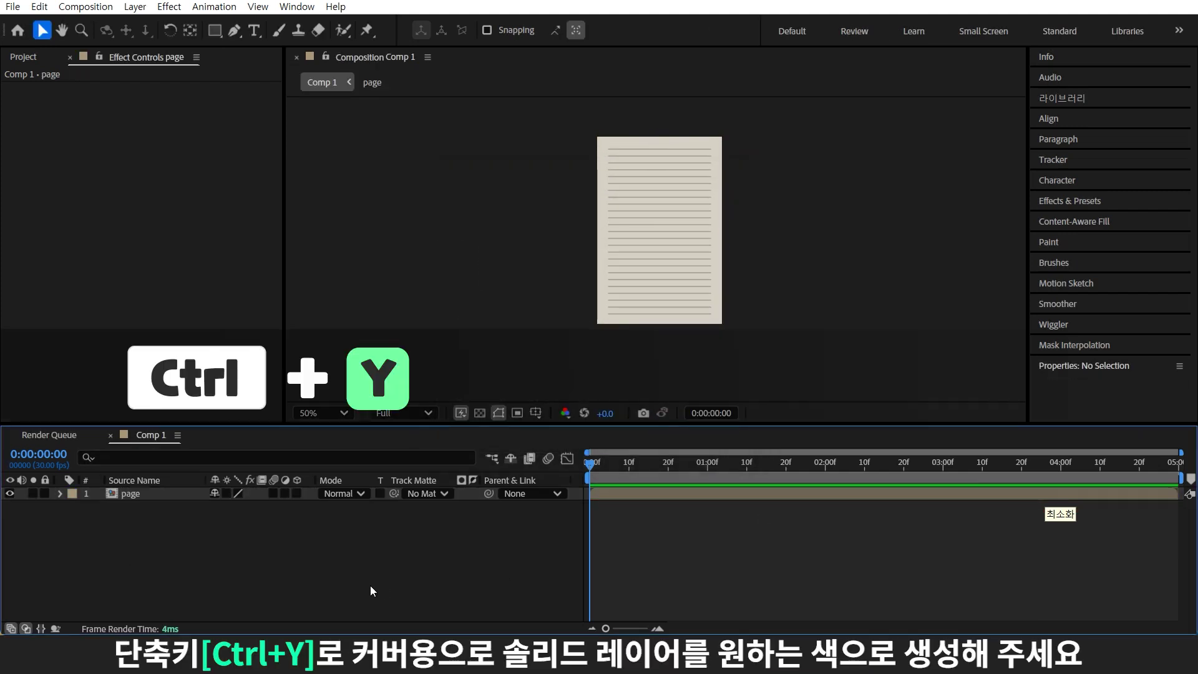
Step: Add a dark 1E1E1E solid and a horizontally centred 'recipe note' text layer
key("ctrl+y")
left_click(587, 438)
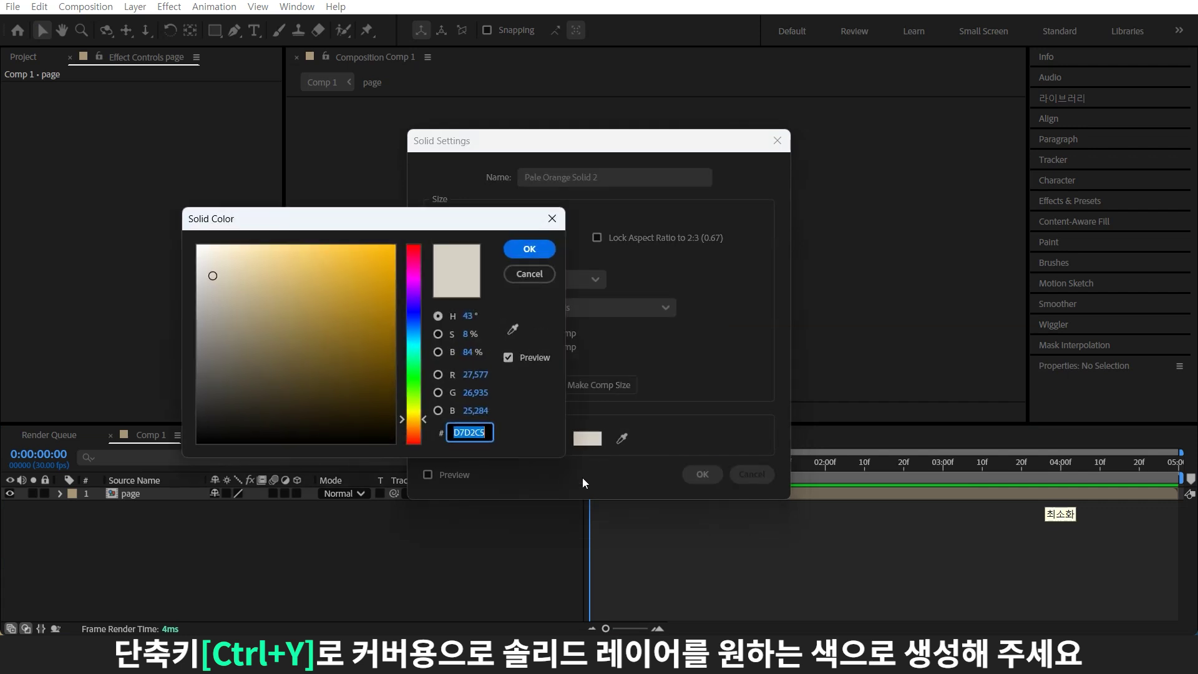
type("1E1E1E")
left_click(529, 248)
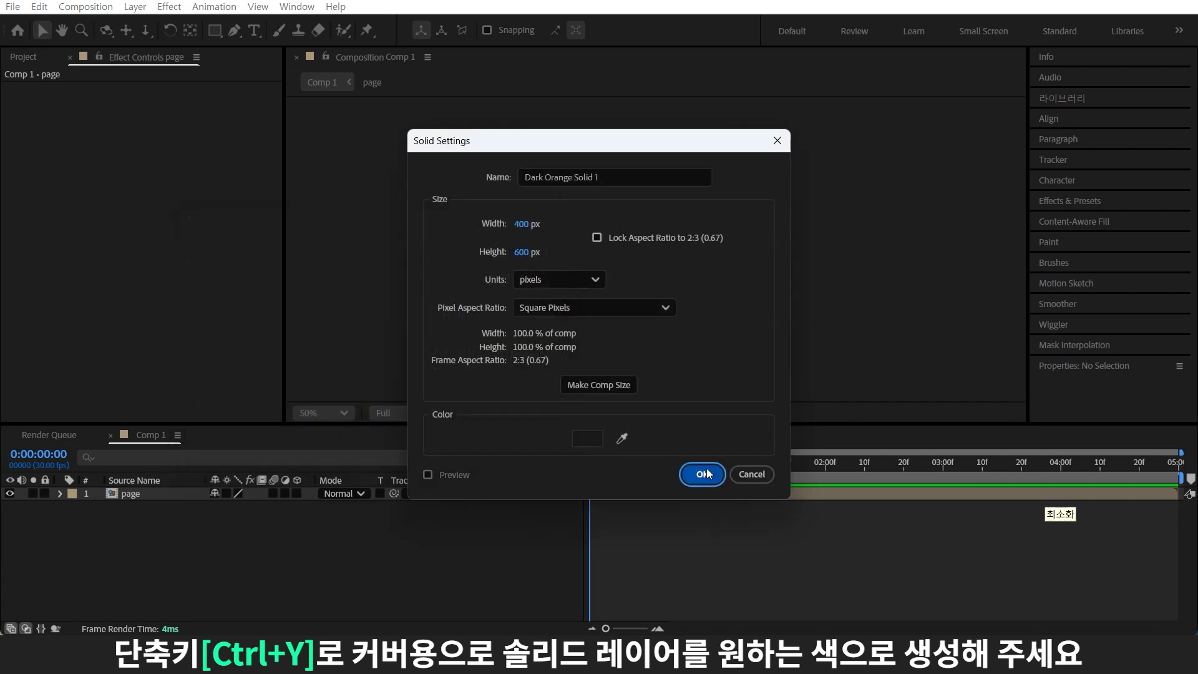
key("Return")
key("ctrl+t")
left_click(626, 199)
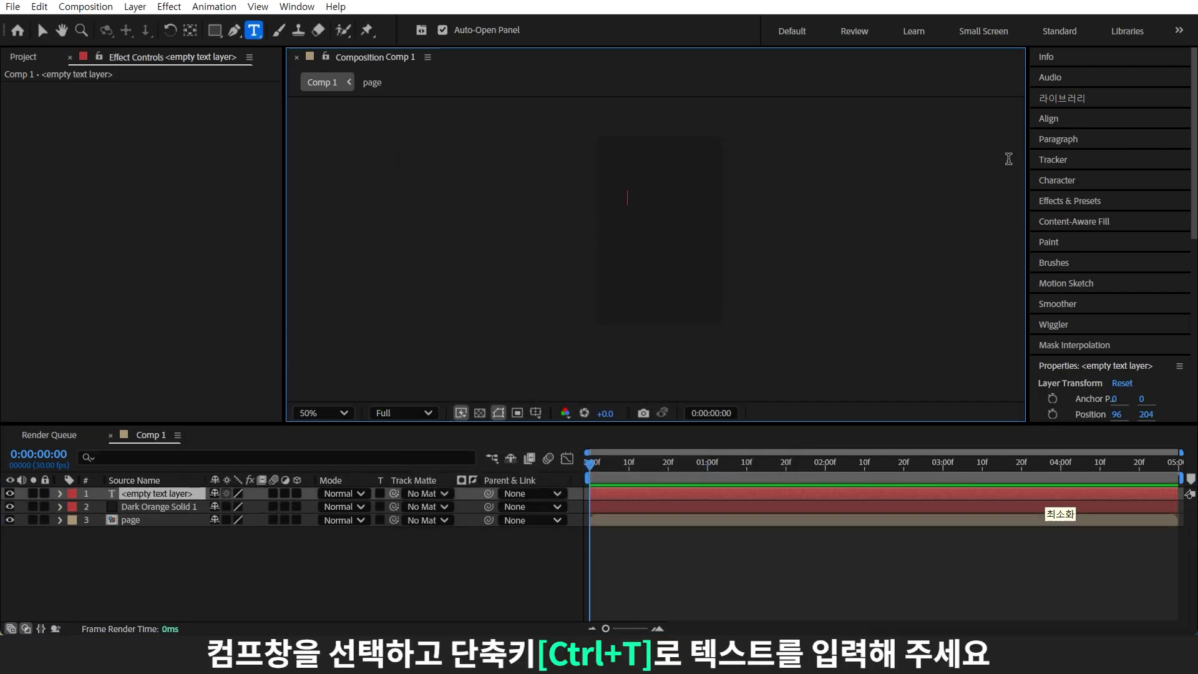
type("recipe note")
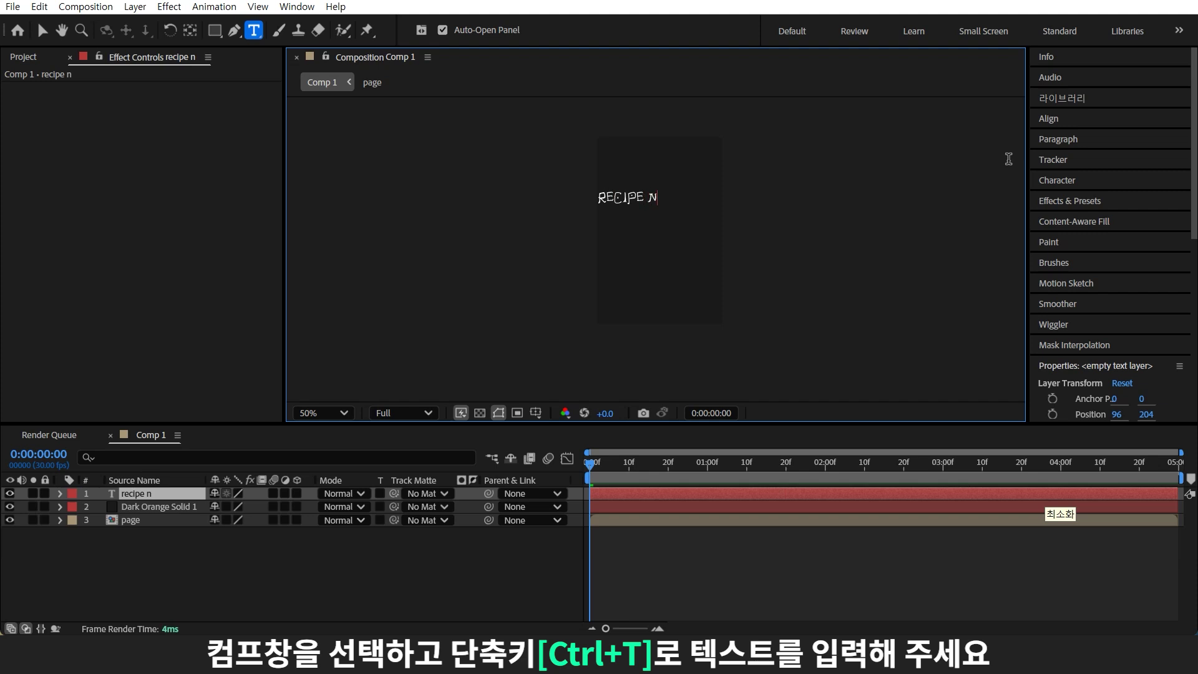
left_click(1054, 120)
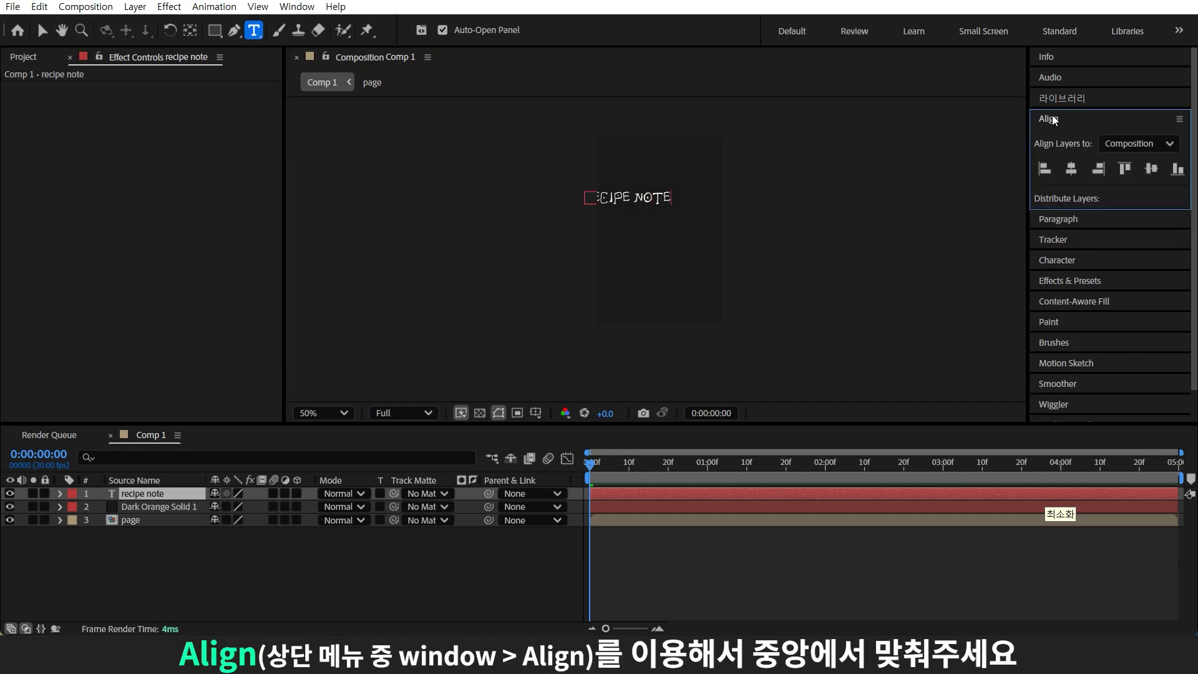
left_click(1071, 171)
Step: Precompose the title and dark solid as 'cover', then delete it from the timeline
left_click(187, 507, "ctrl")
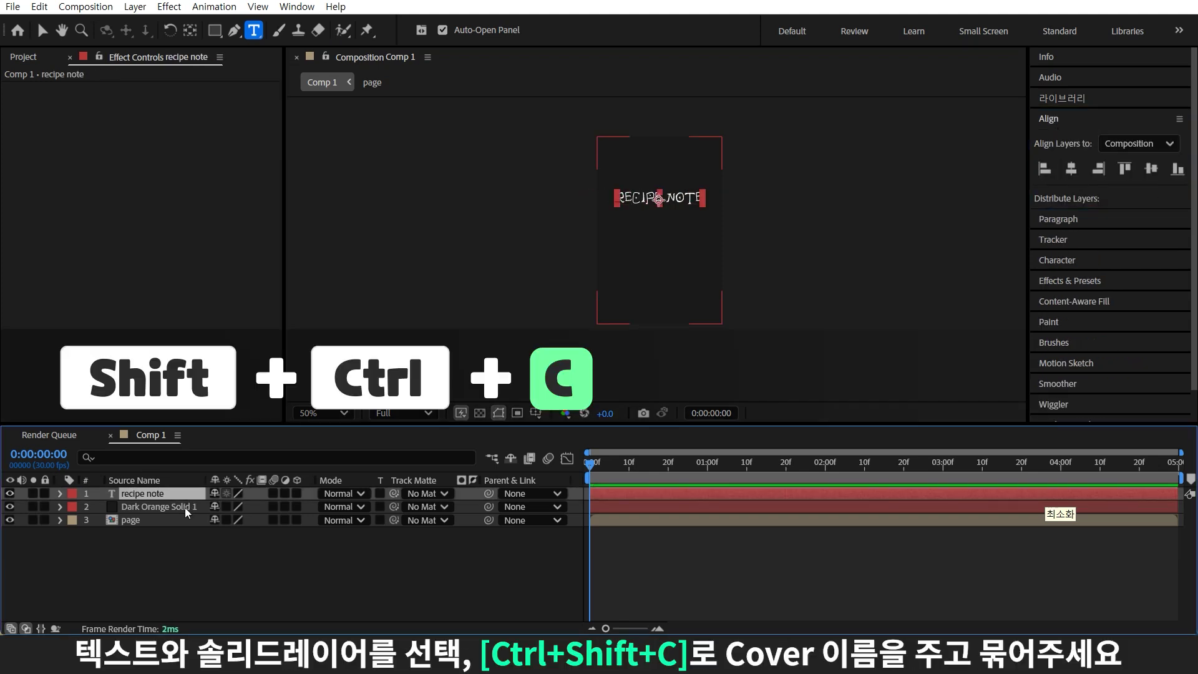
key("ctrl+shift+c")
type("cover")
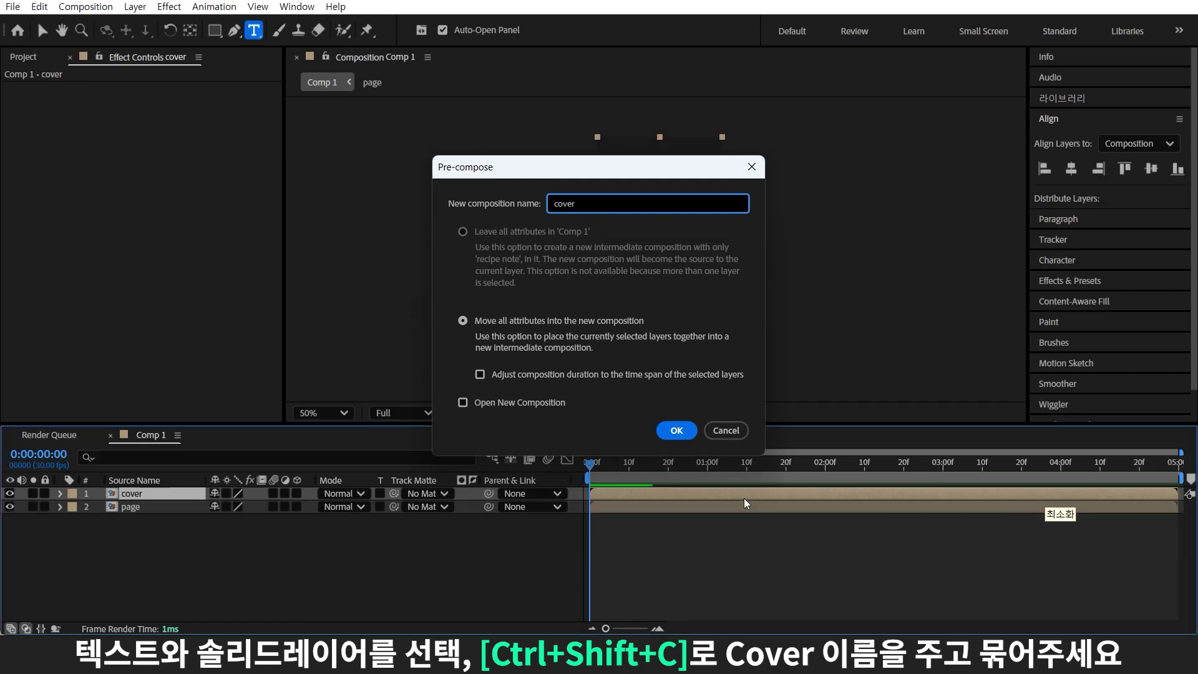
key("Return")
key("Delete")
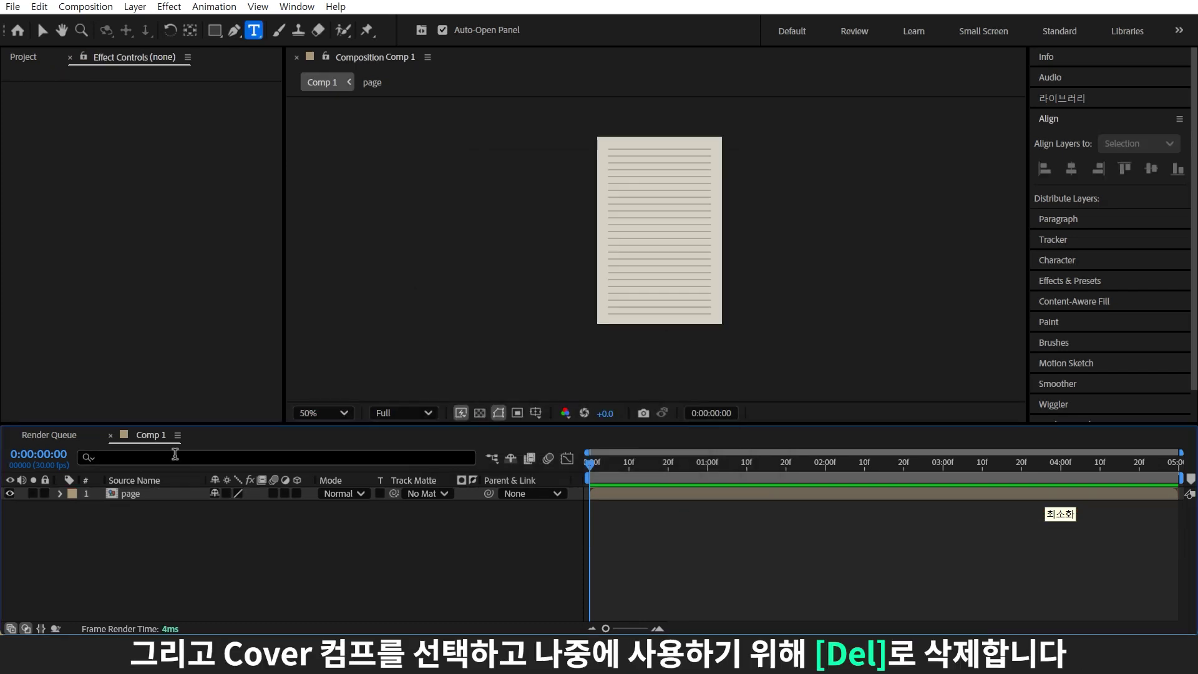
Step: Resize the composition to 1920×1080
key("ctrl+k")
left_click(467, 230)
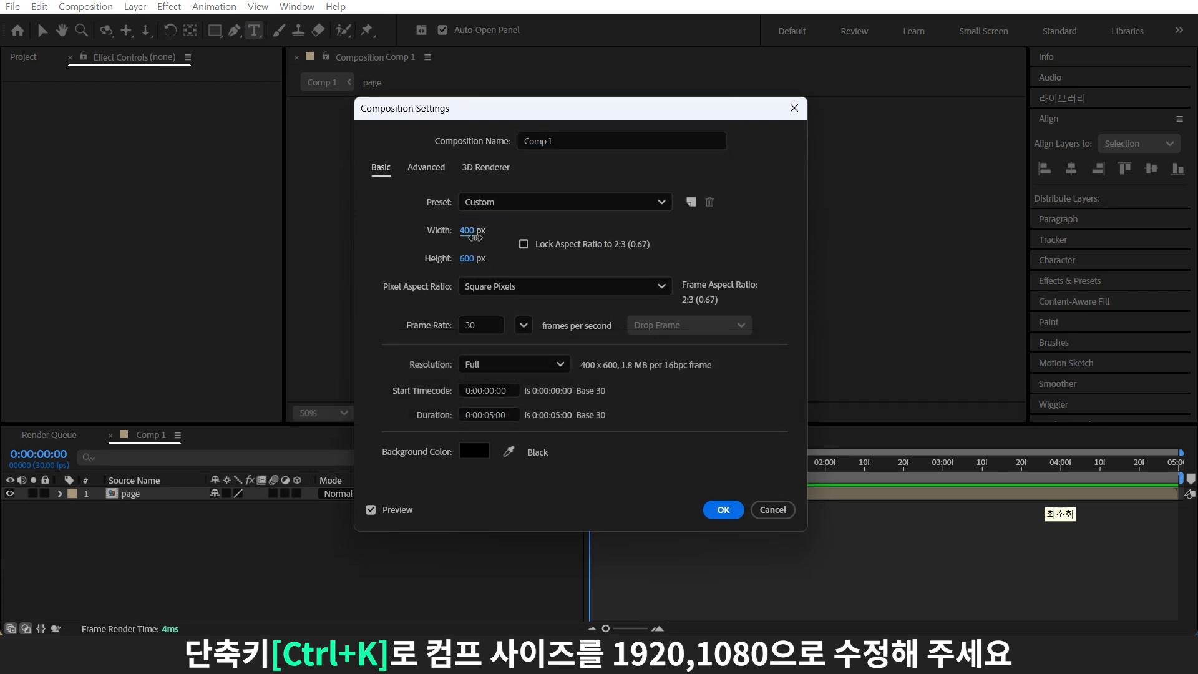
type("1920")
left_click(474, 258)
type("1080")
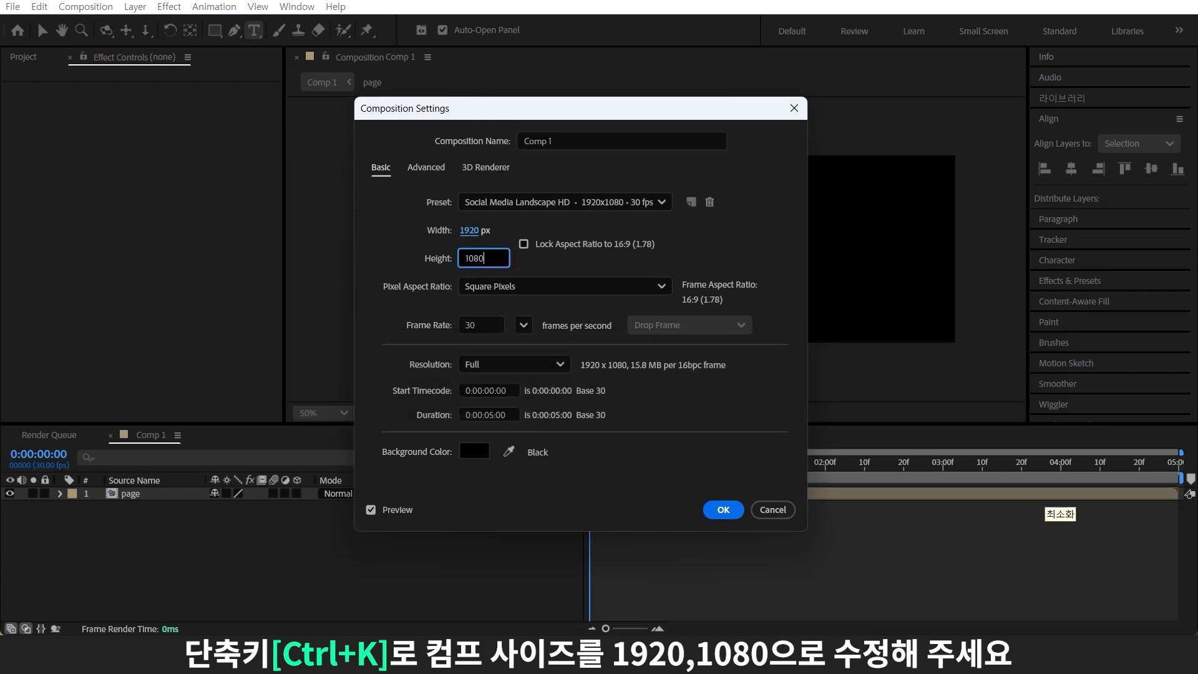
key("Return")
Step: Make the page layer 3D with Advanced 3D rendering and its anchor on the left edge
left_click(174, 500)
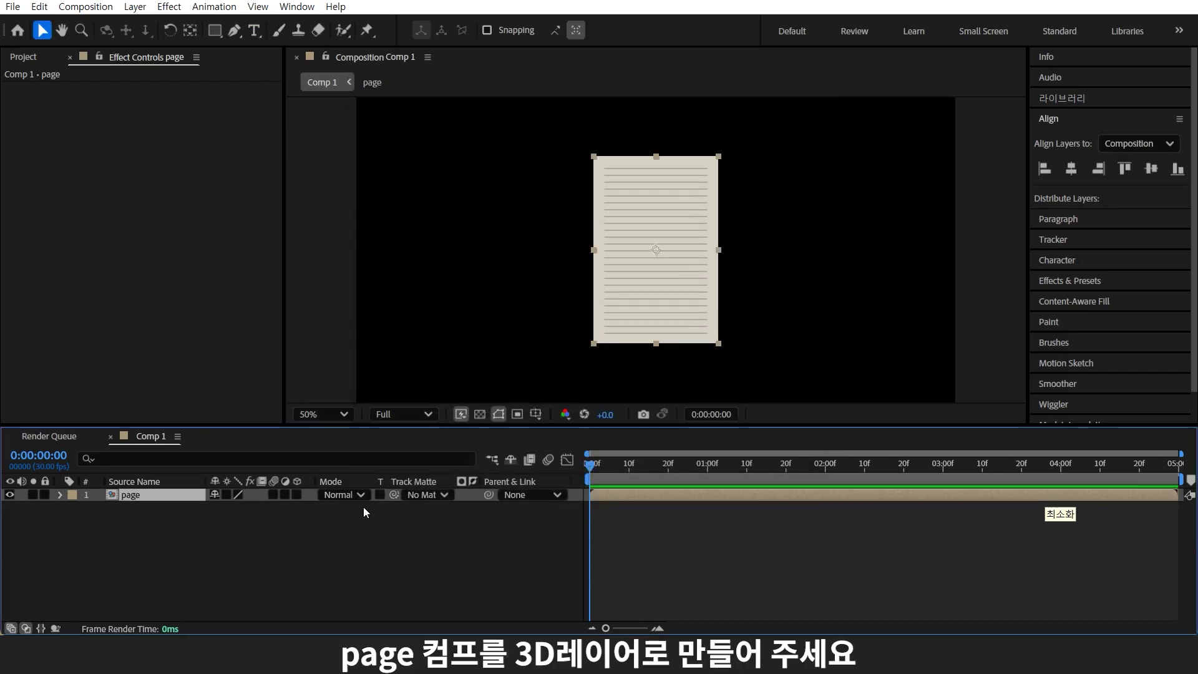
left_click(298, 495)
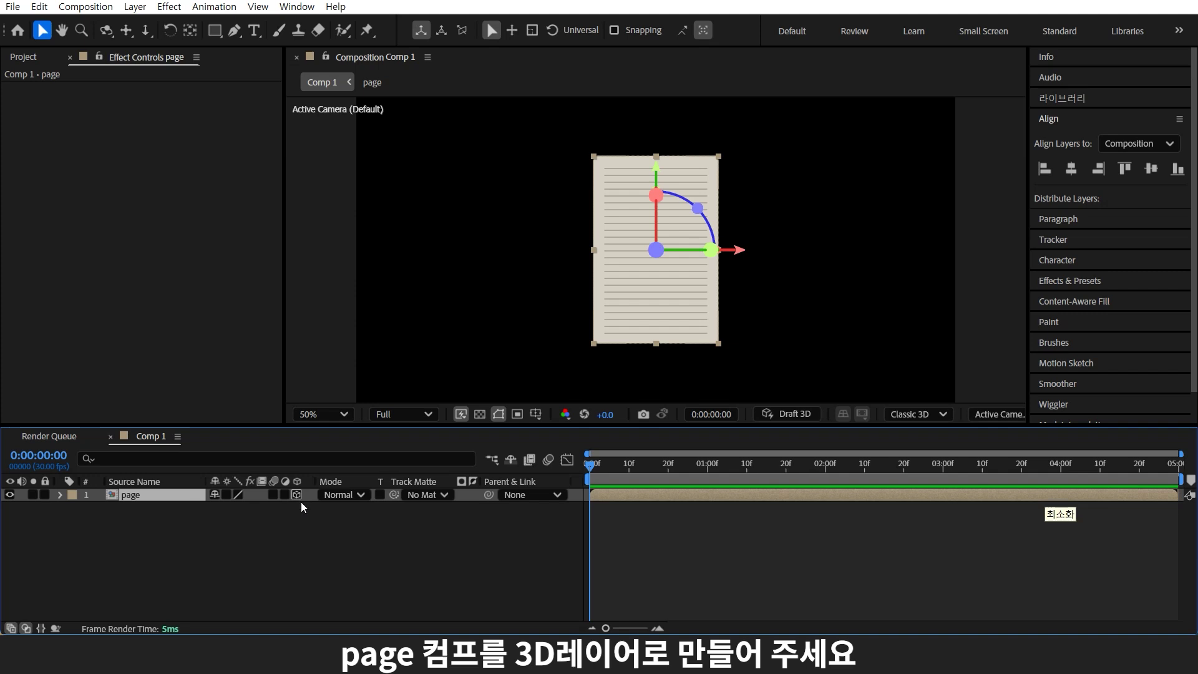
left_click(936, 415)
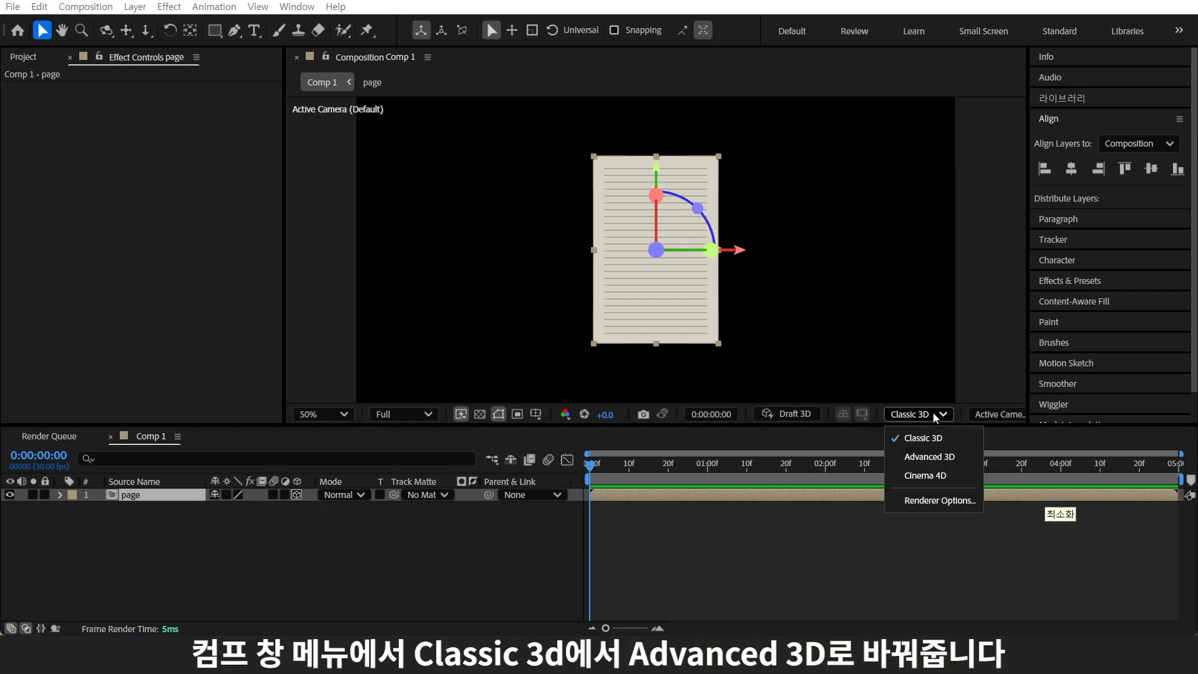
left_click(912, 456)
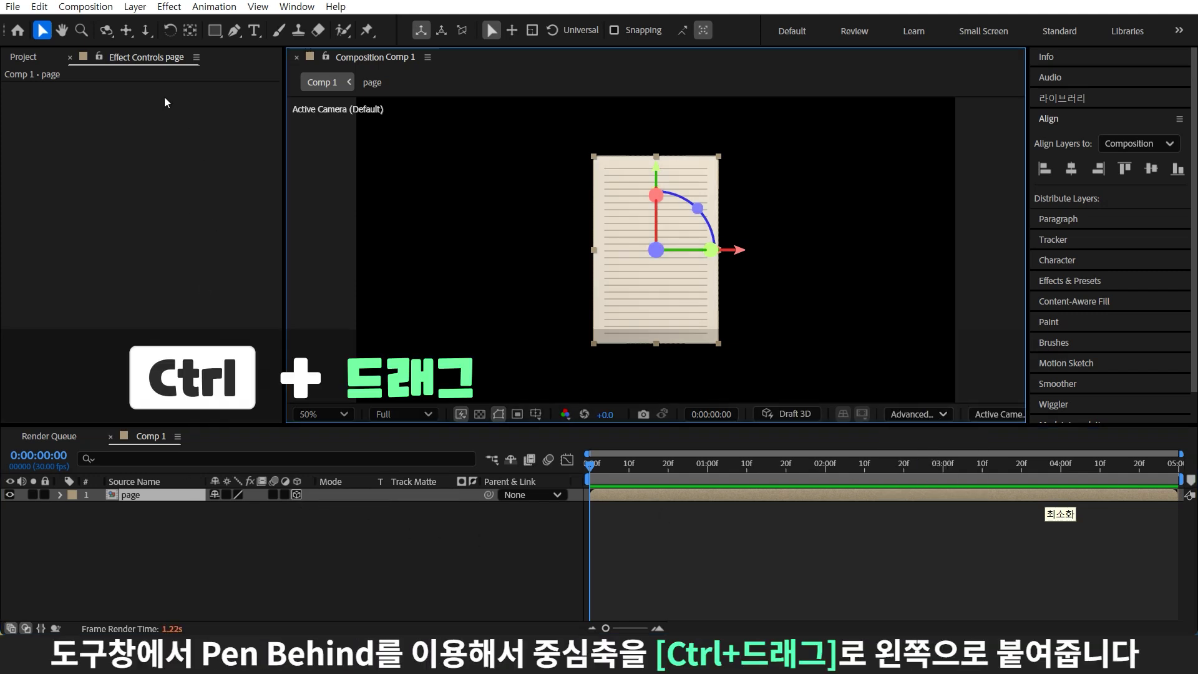
left_click(189, 30)
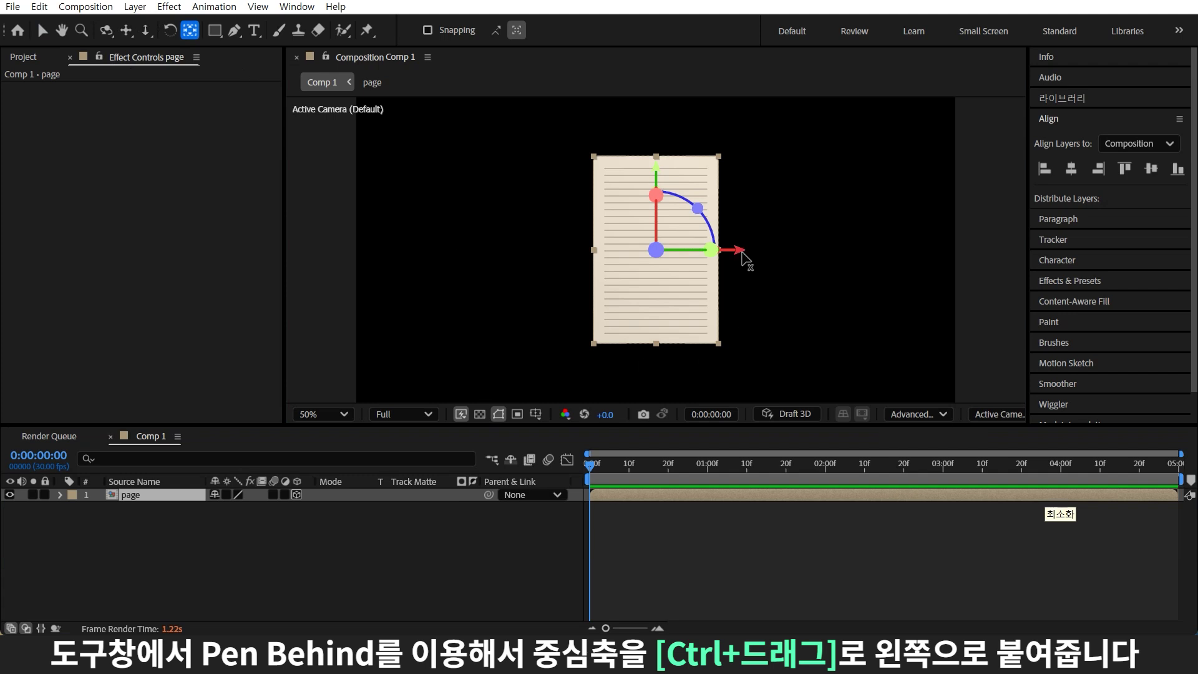
left_click_drag(743, 252, 636, 273)
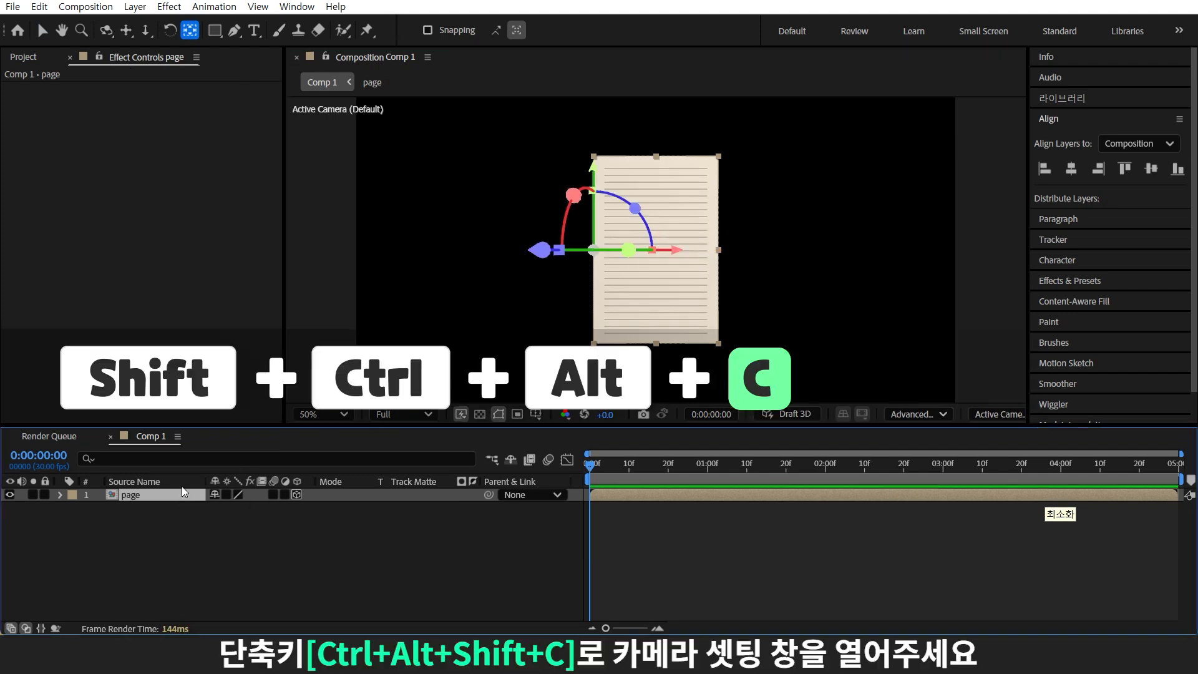
Step: Add a new camera using the 35mm lens preset
key("ctrl+alt+shift+c")
left_click(736, 204)
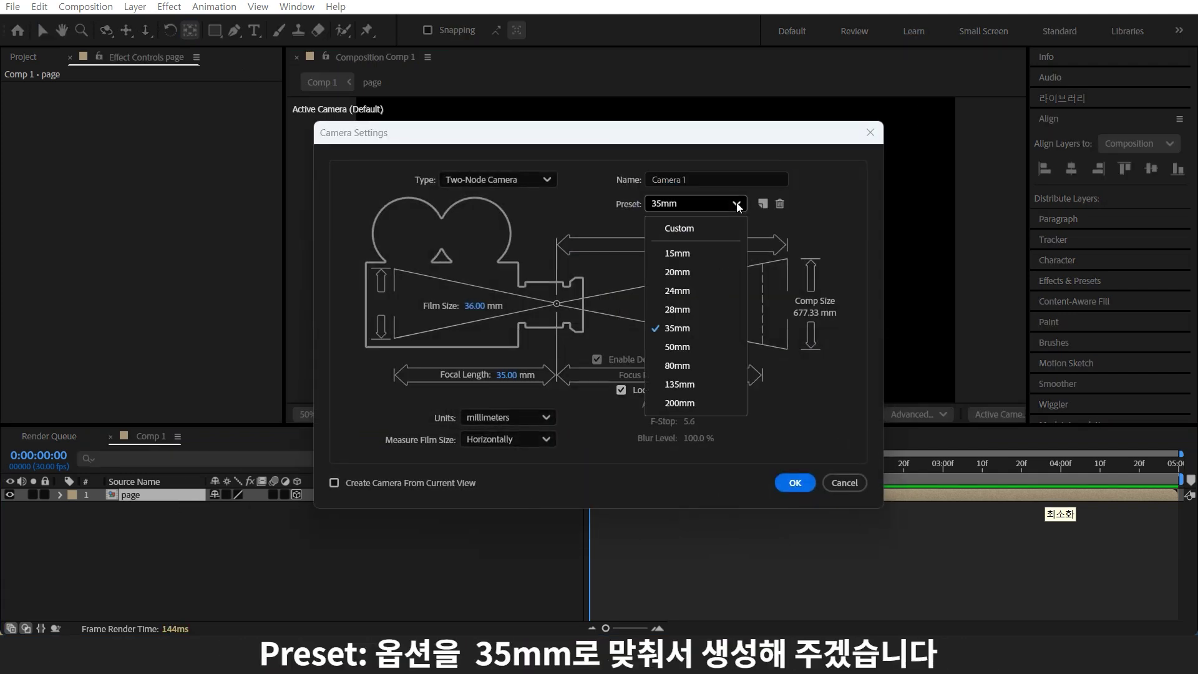
left_click(686, 321)
left_click(795, 482)
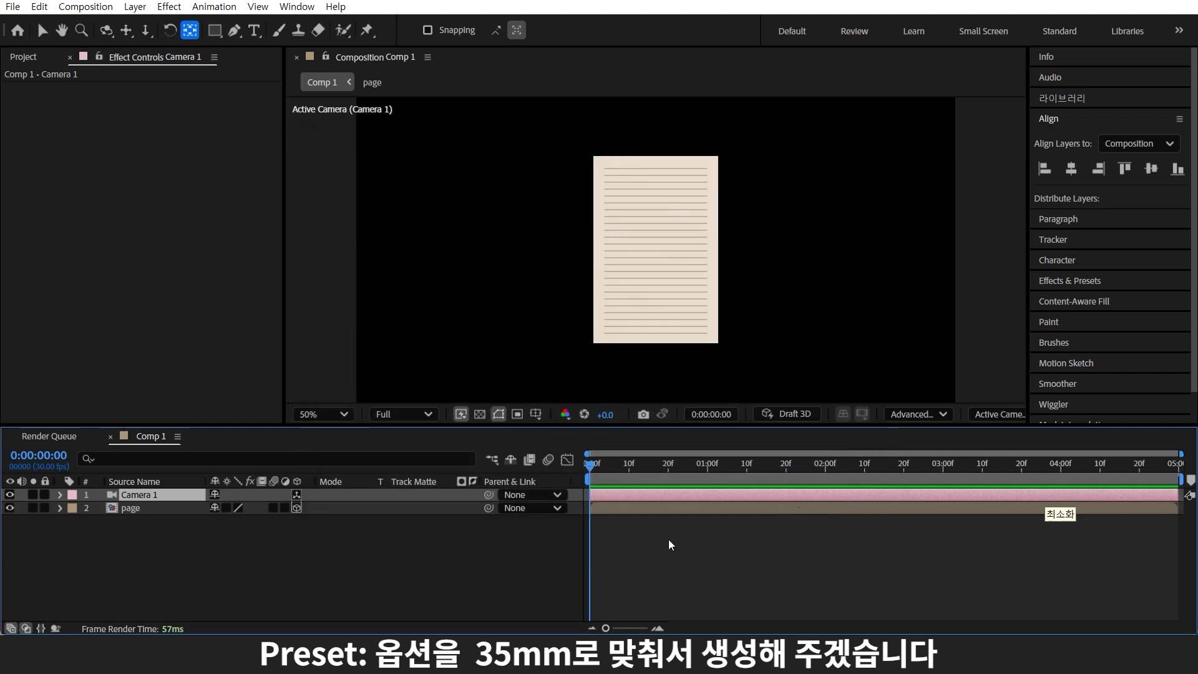
Step: Add a 3D Null 1 layer and parent Camera 1 to it
key("ctrl+alt+shift+y")
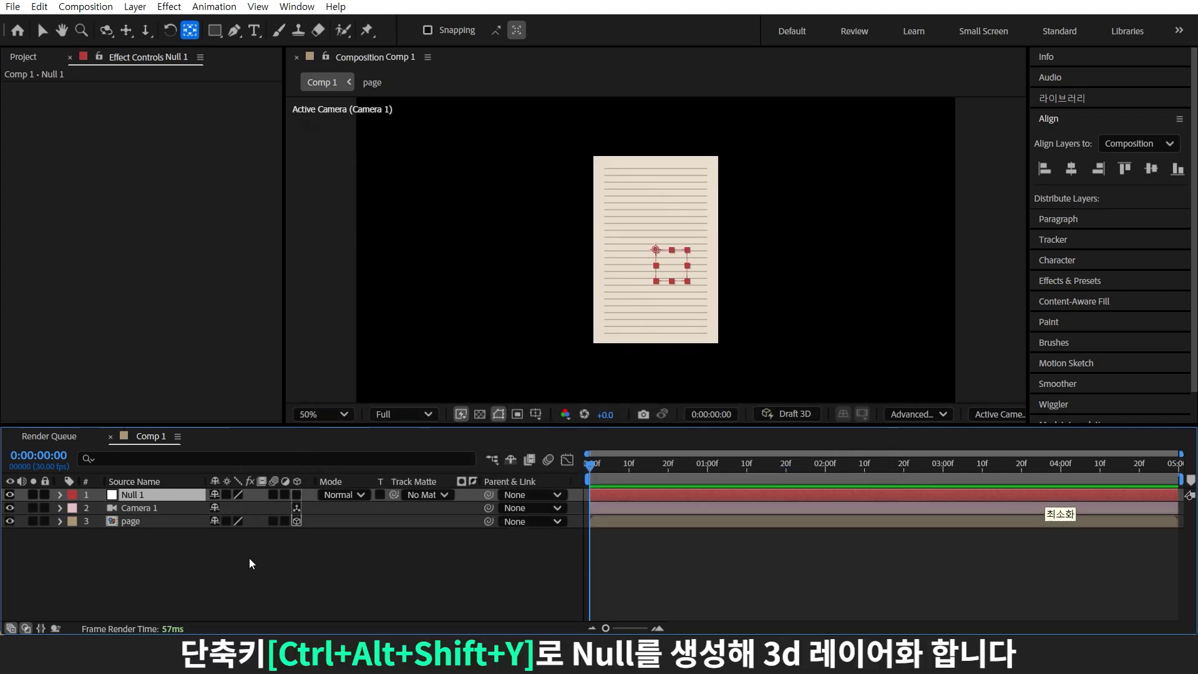
left_click(294, 496)
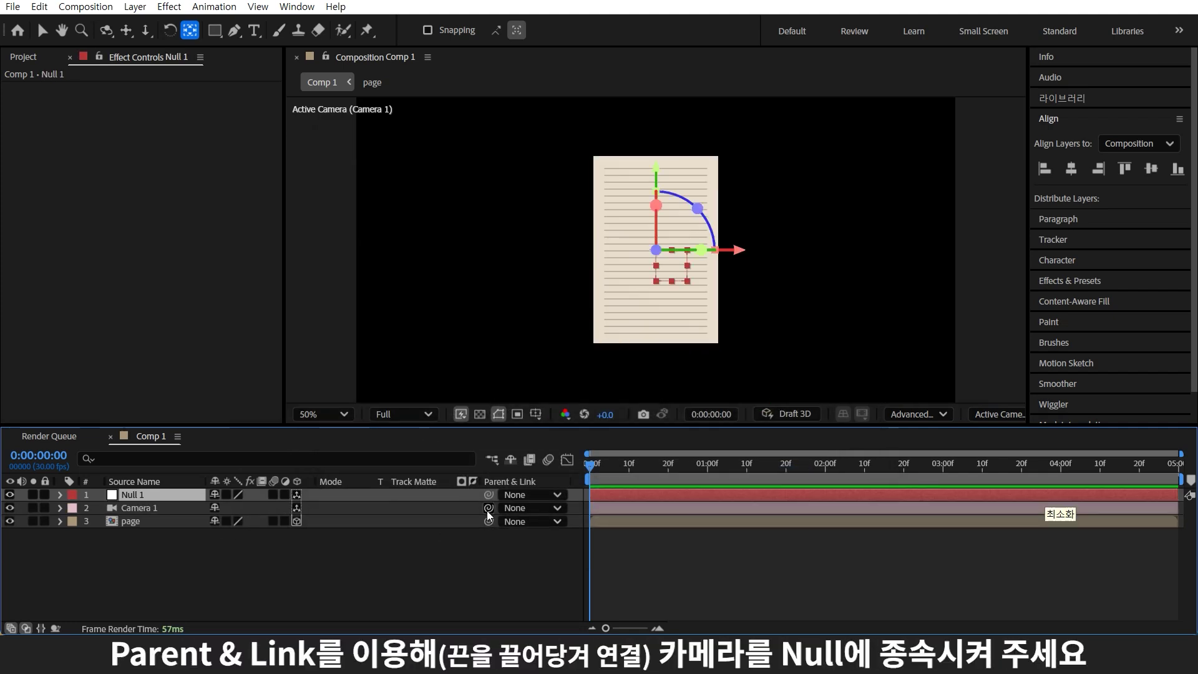
left_click_drag(488, 508, 156, 495)
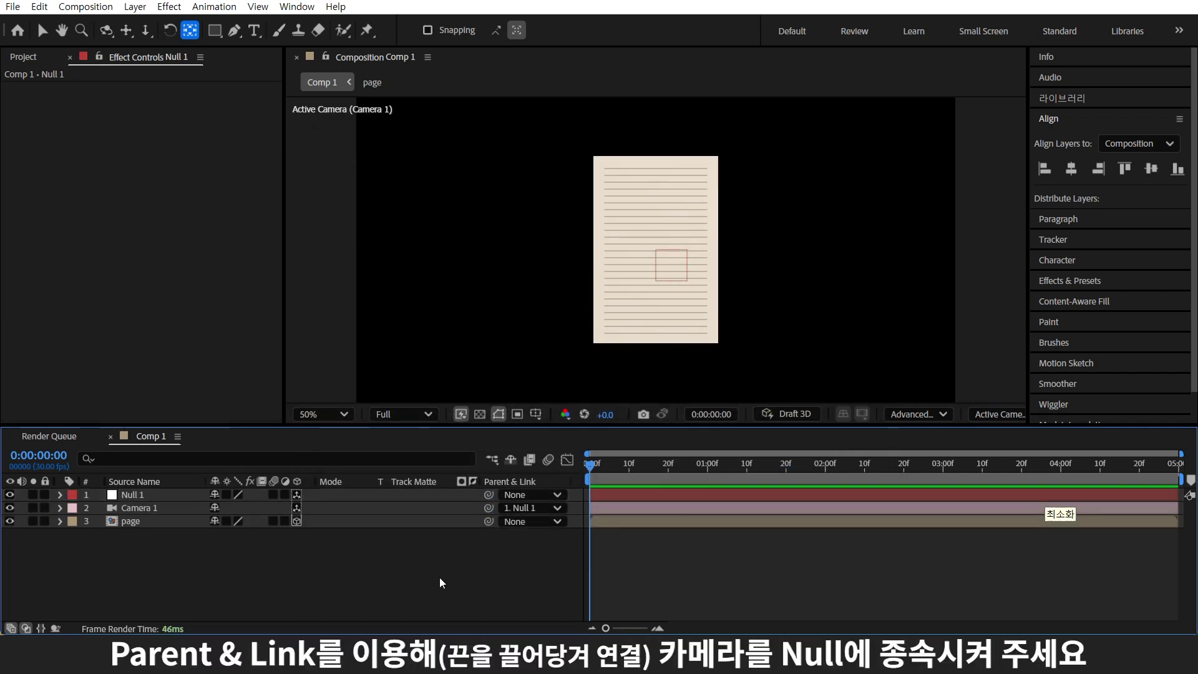
left_click(192, 520)
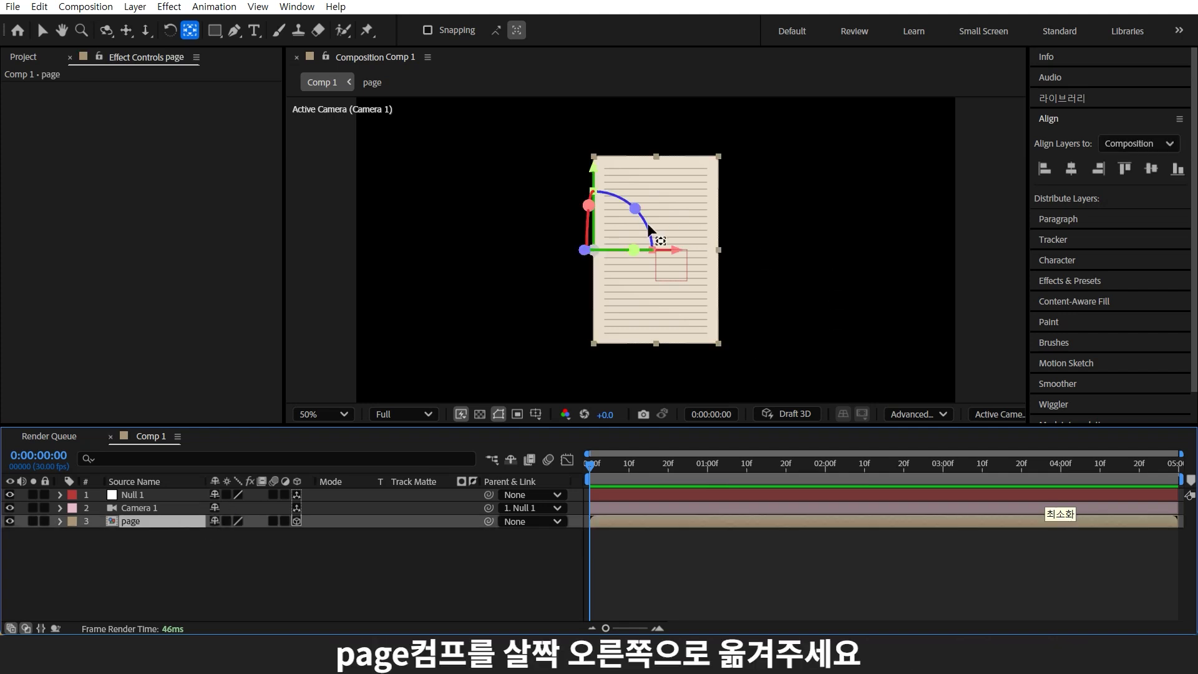
Step: Move the page slightly right and keyframe Y Rotation from 0° at 0s to 180° at 1s
key("v")
left_click_drag(681, 252, 743, 253)
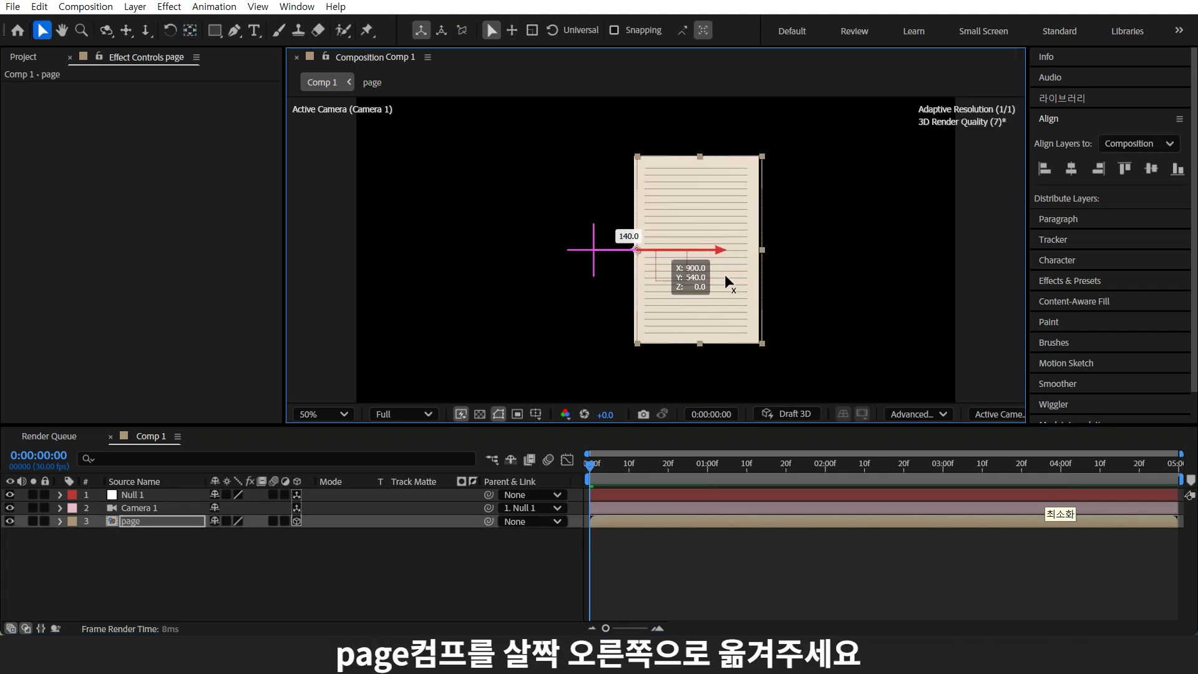
left_click(585, 474)
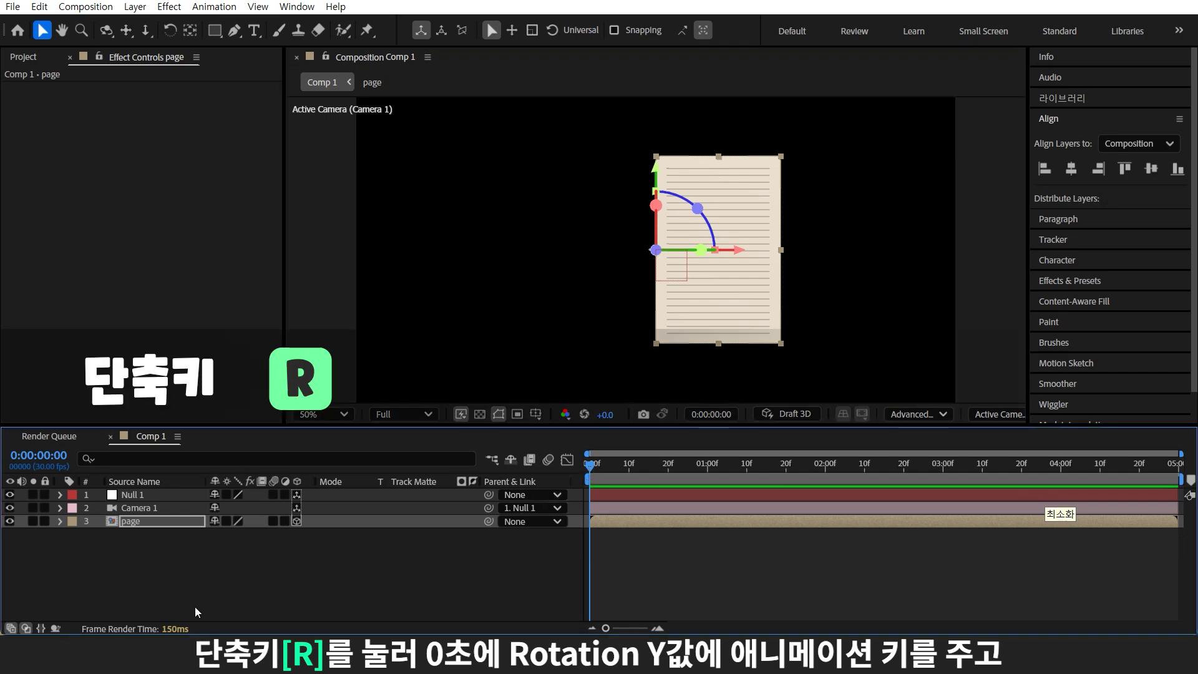
key("r")
left_click(100, 561)
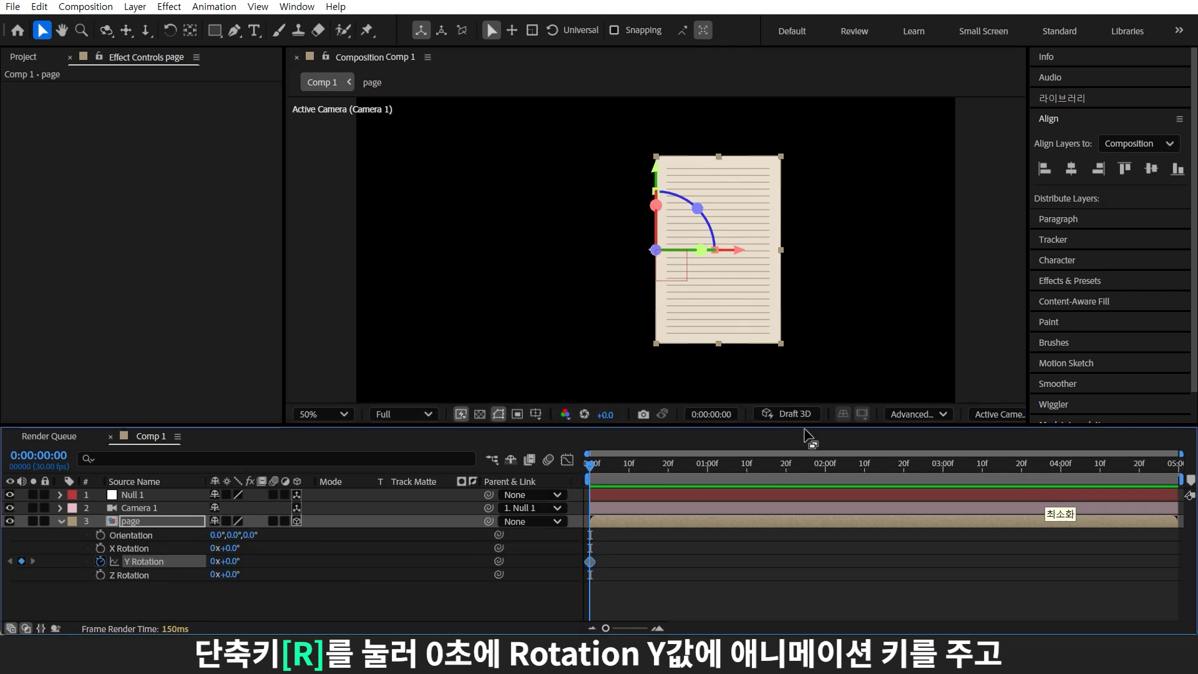
left_click(709, 468)
left_click_drag(229, 567, 279, 571)
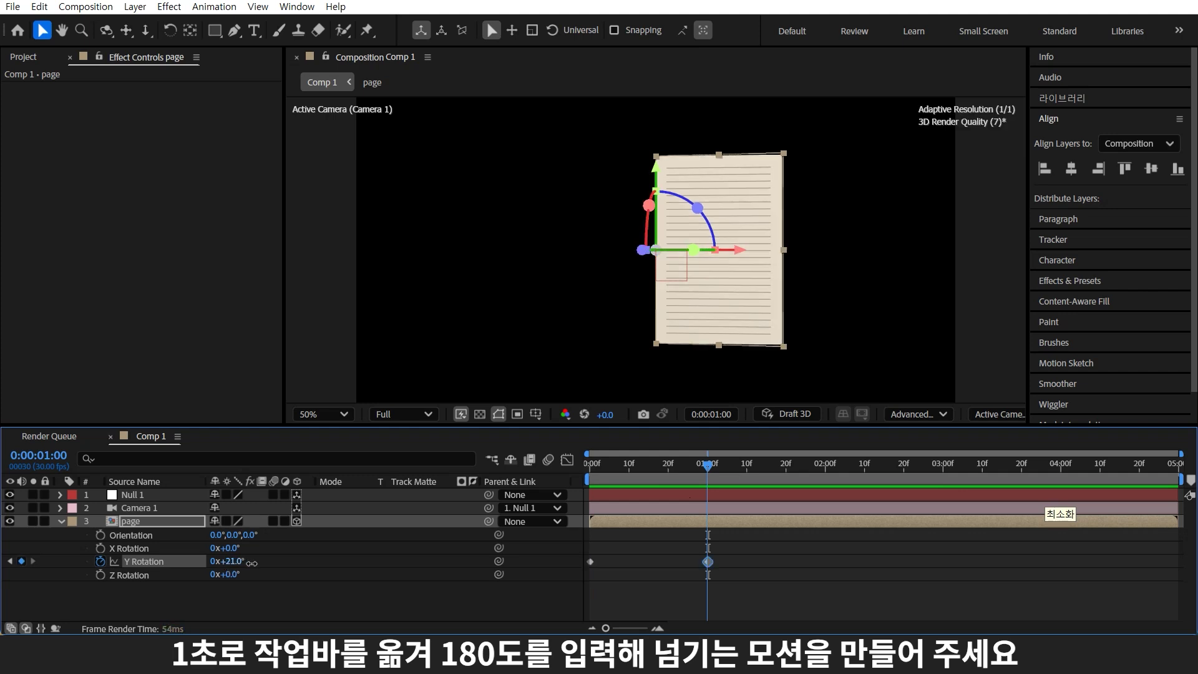
left_click(247, 561)
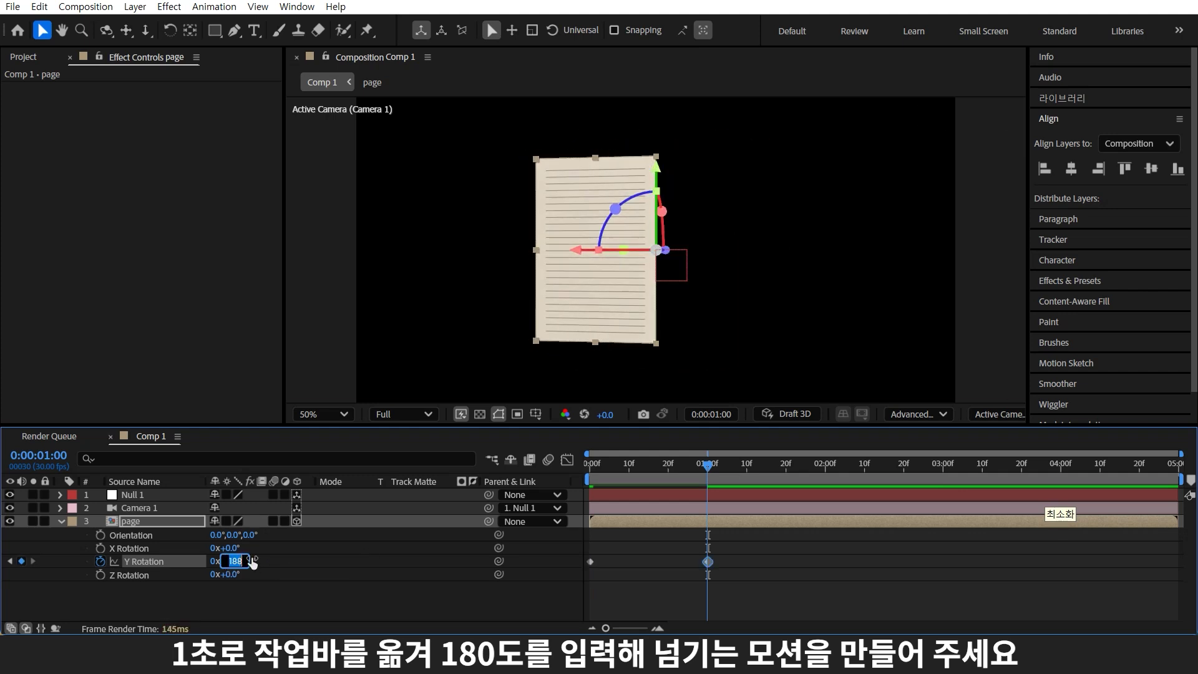
type("0")
key("Return")
Step: Keyframe page Curvature at 0s, set -70% at frame 15, and give it 20 Segments
key("Home")
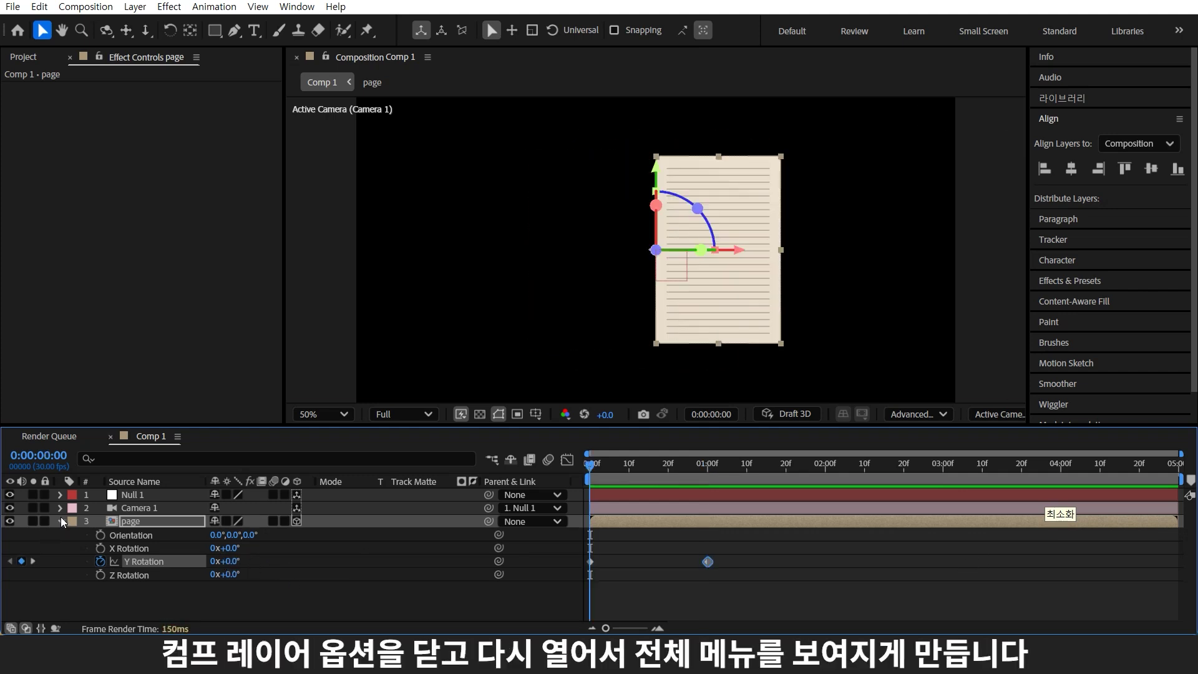
left_click(60, 521)
left_click(59, 521)
scroll(99, 555, "down", 2)
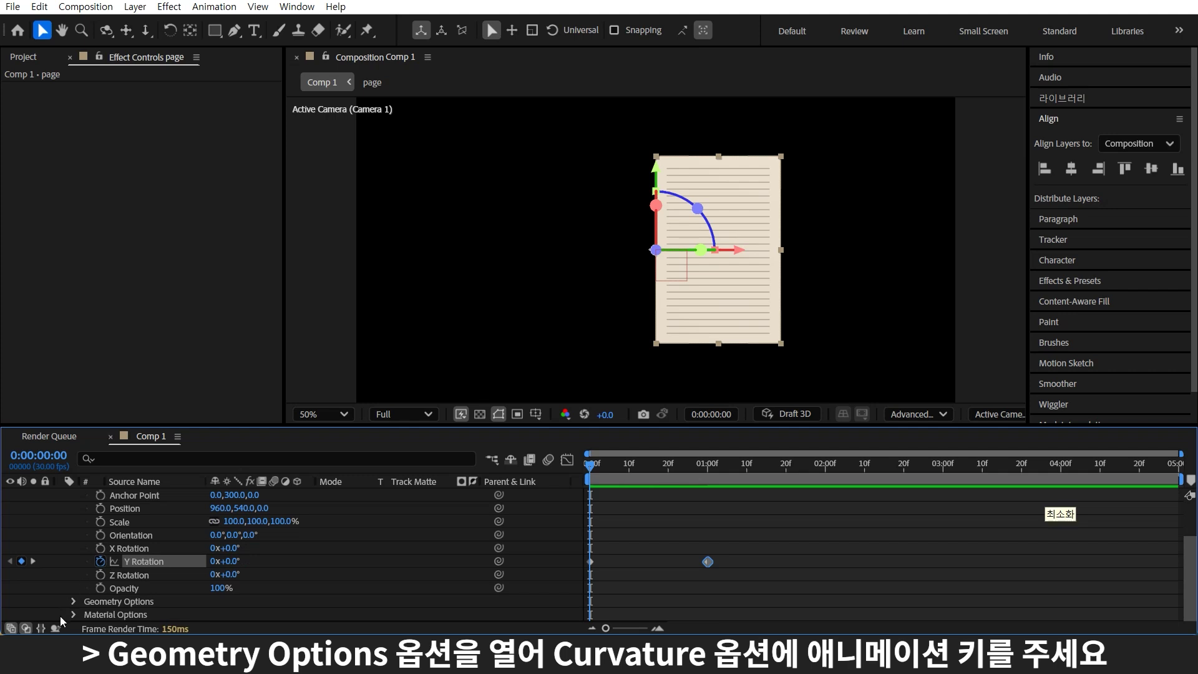
left_click(74, 601)
scroll(106, 599, "down", 1)
scroll(119, 602, "down", 1)
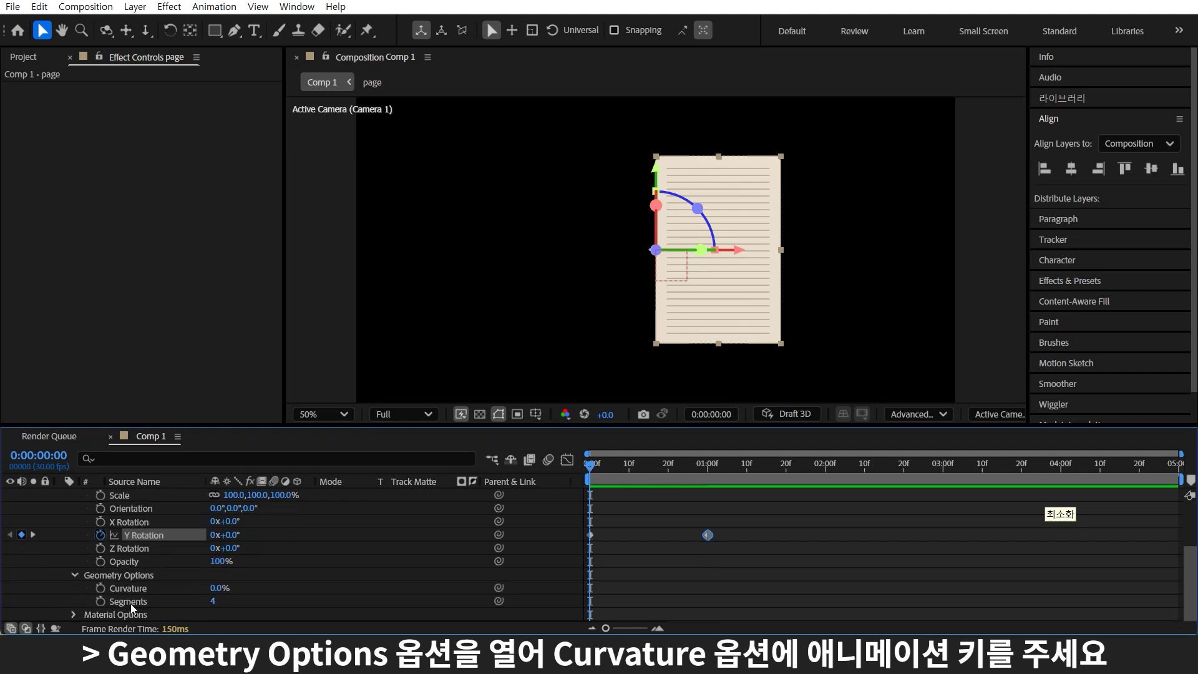
left_click(99, 588)
left_click(653, 464)
left_click_drag(653, 464, 649, 465)
type("-70")
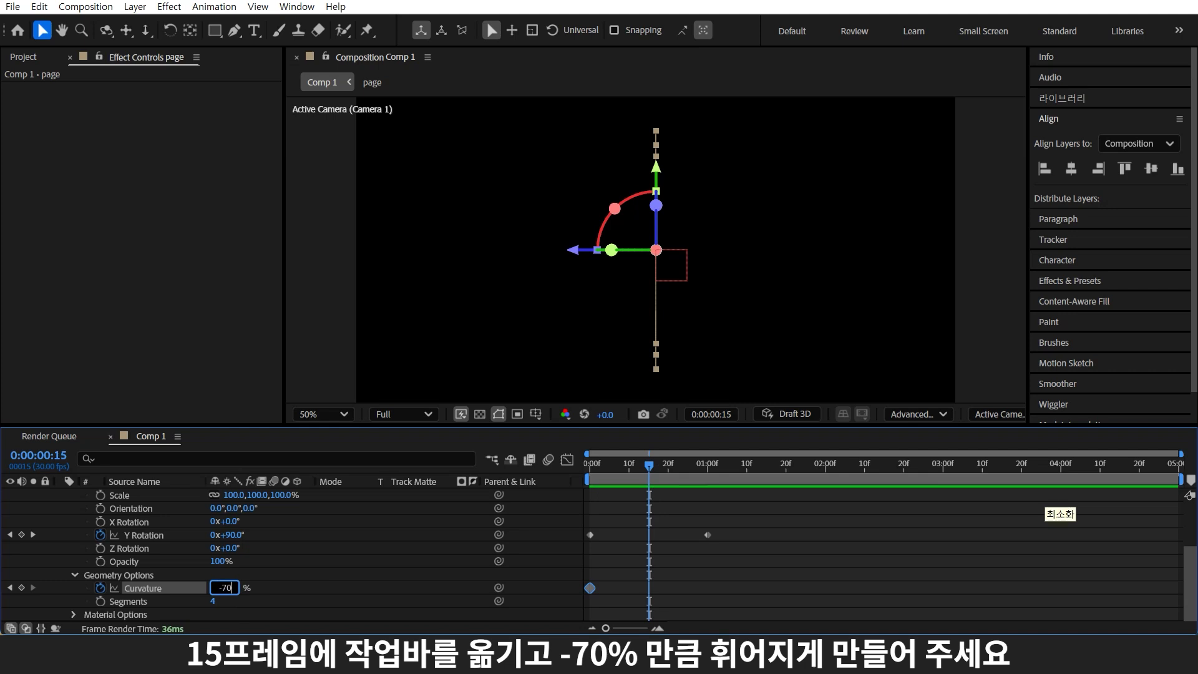
key("Return")
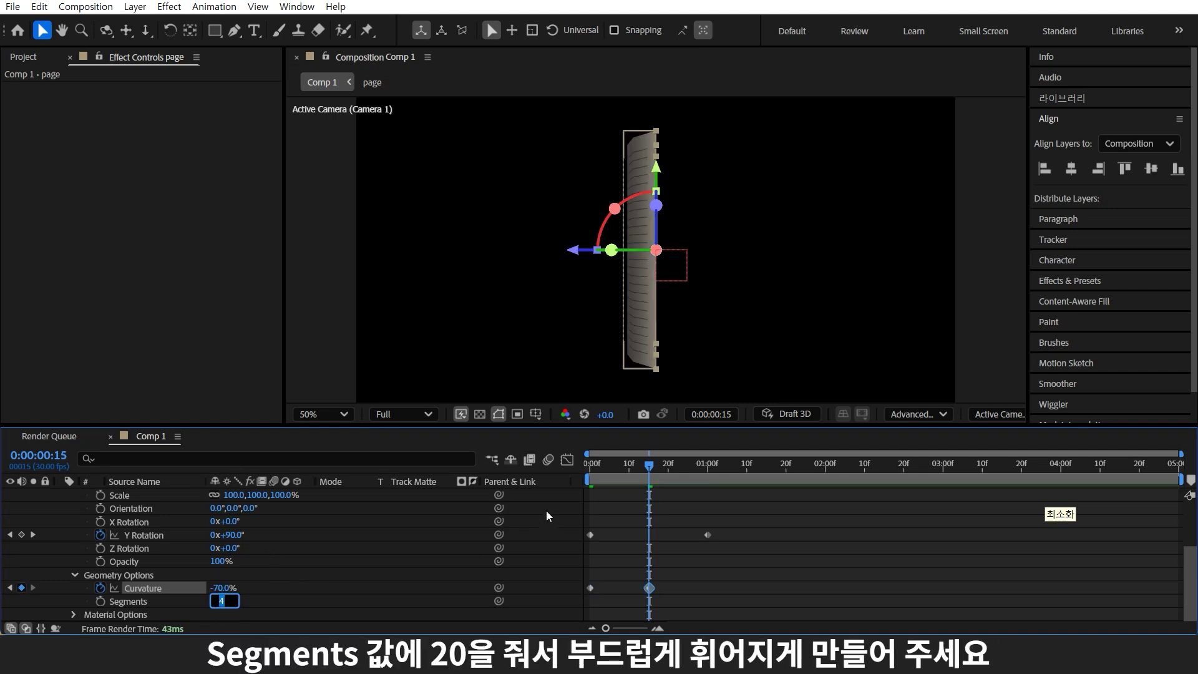
type("20")
key("Return")
Step: Return Curvature to 0% at 1 second
left_click_drag(649, 465, 707, 465)
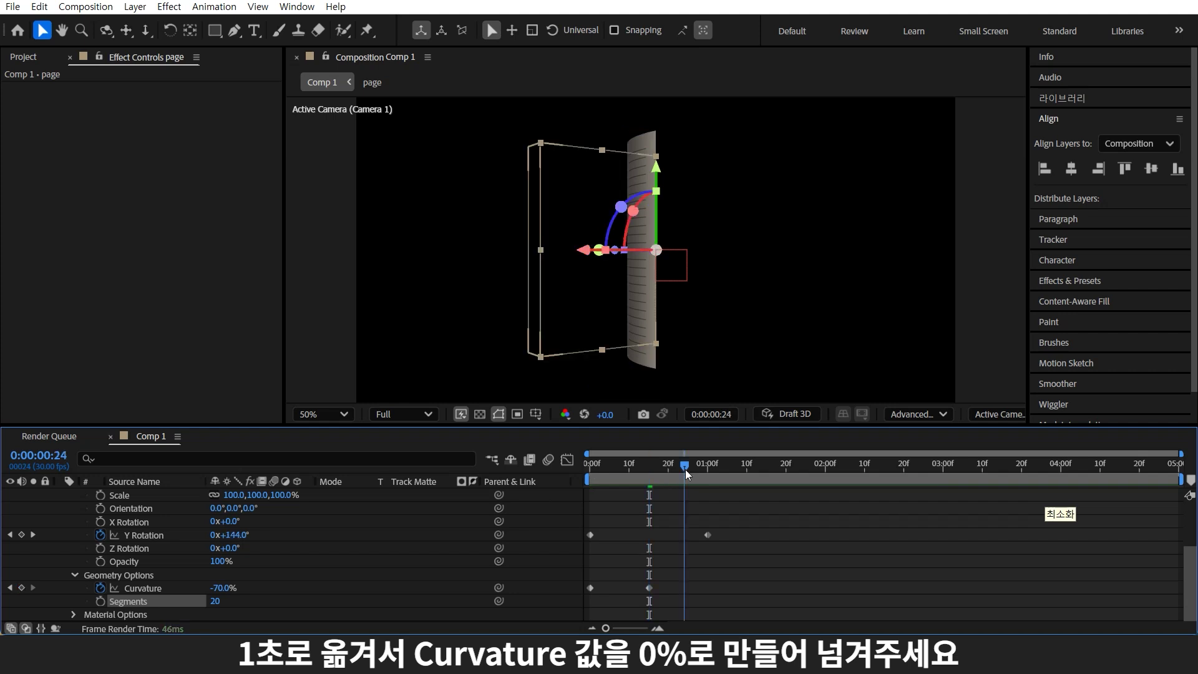
left_click(223, 588)
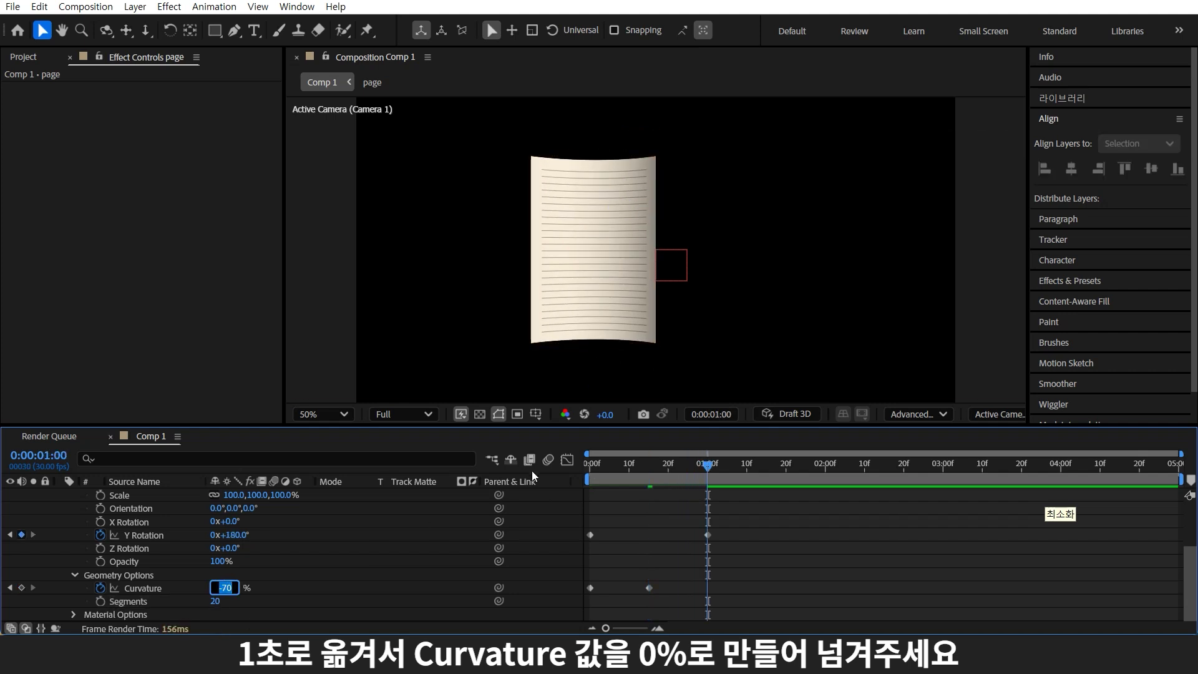
type("0")
key("Return")
Step: Keyframe the page's unlinked width scale at 100%, 85% at frame 15, and 100% at 1 second
left_click(593, 479)
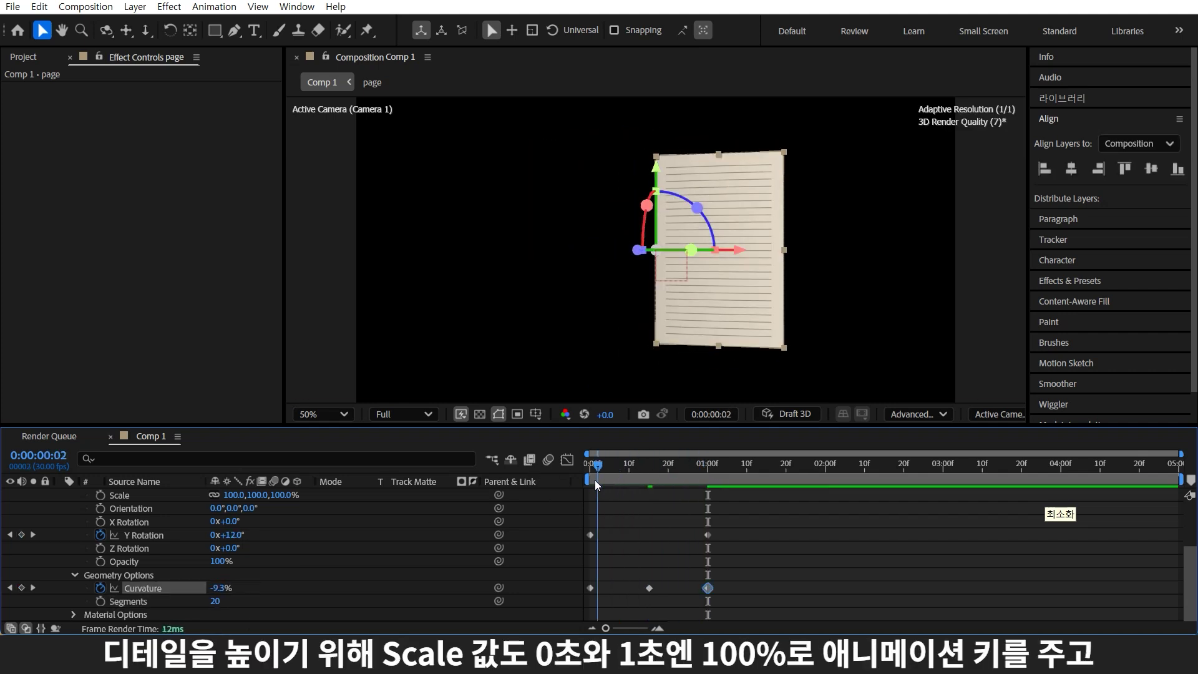
scroll(253, 590, "up", 1)
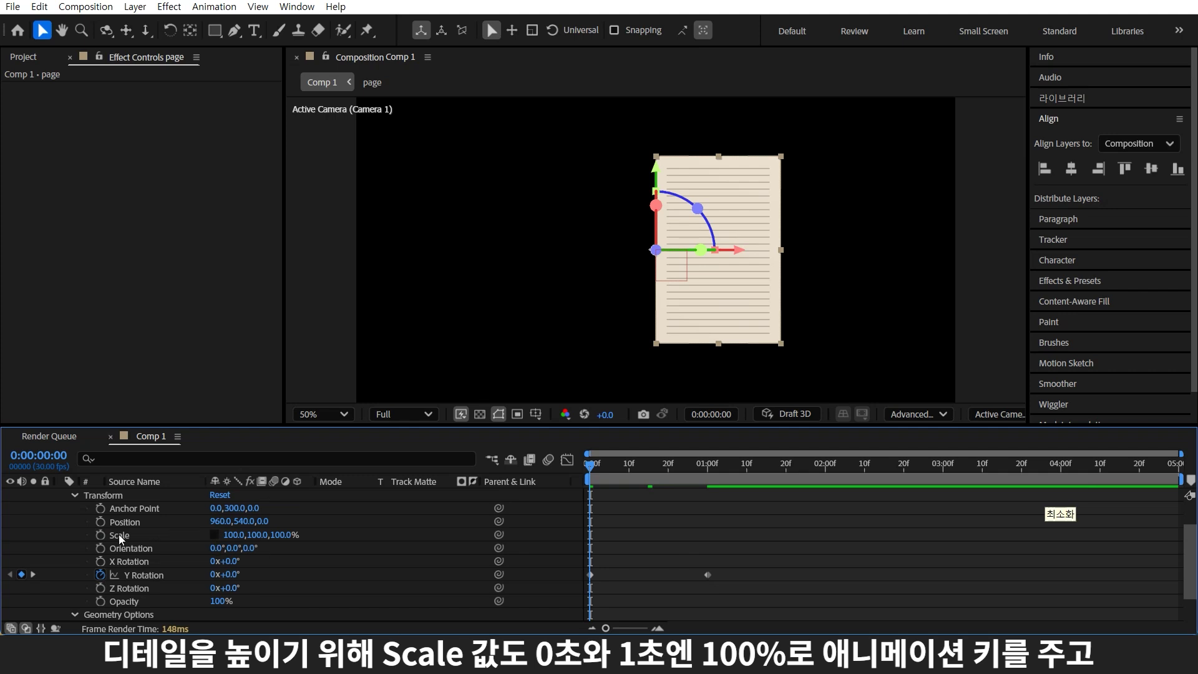
left_click(100, 535)
left_click_drag(631, 465, 649, 465)
left_click(214, 535)
left_click_drag(232, 535, 223, 535)
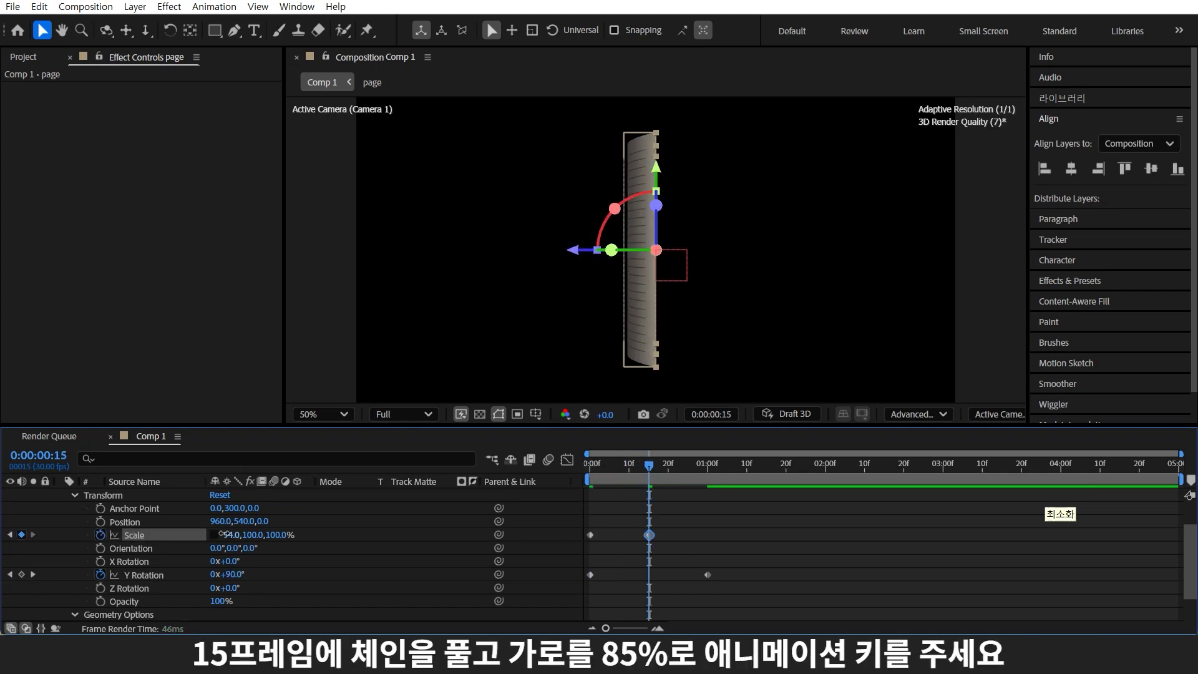
left_click(233, 535)
type("85")
key("Return")
left_click(705, 481)
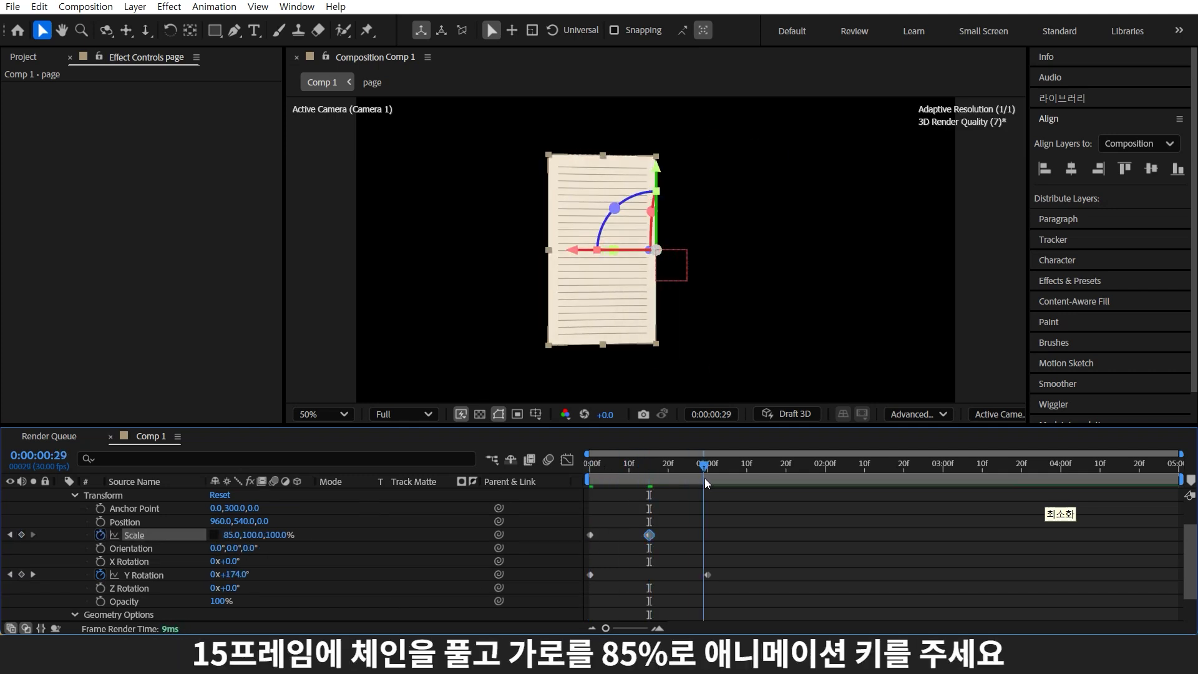
left_click(708, 482)
left_click(249, 534)
key("Return")
Step: Apply Easy Ease to all nine page keyframes and duplicate the page layer
scroll(152, 523, "up", 2)
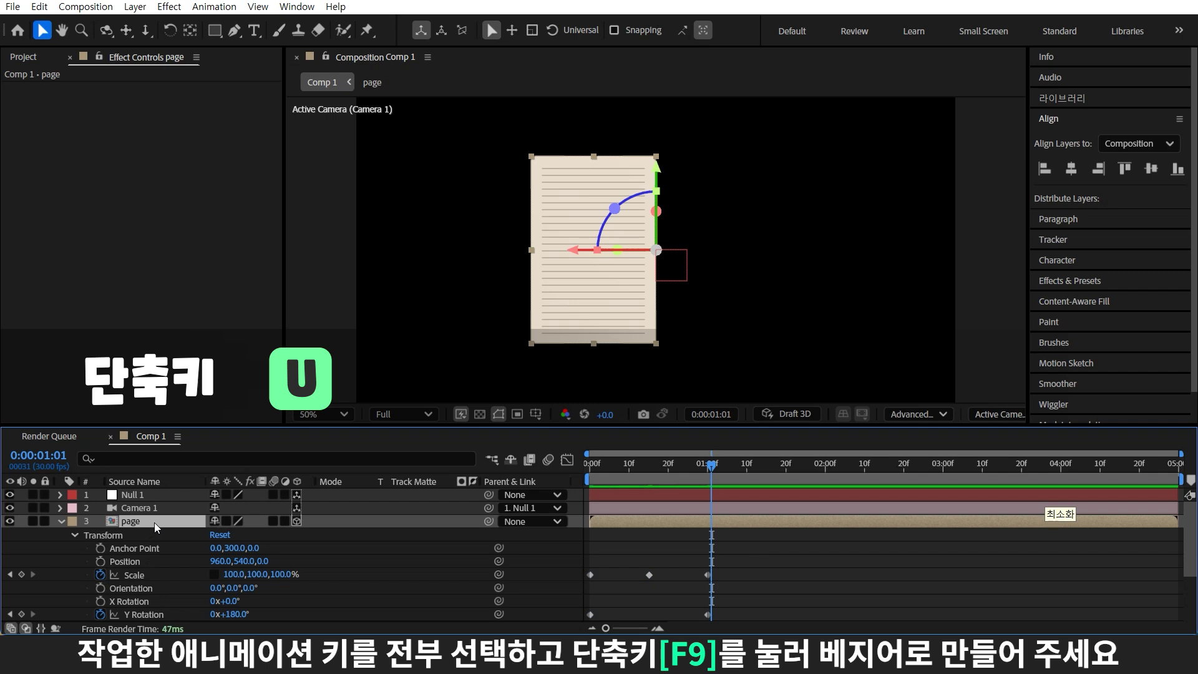
key("u")
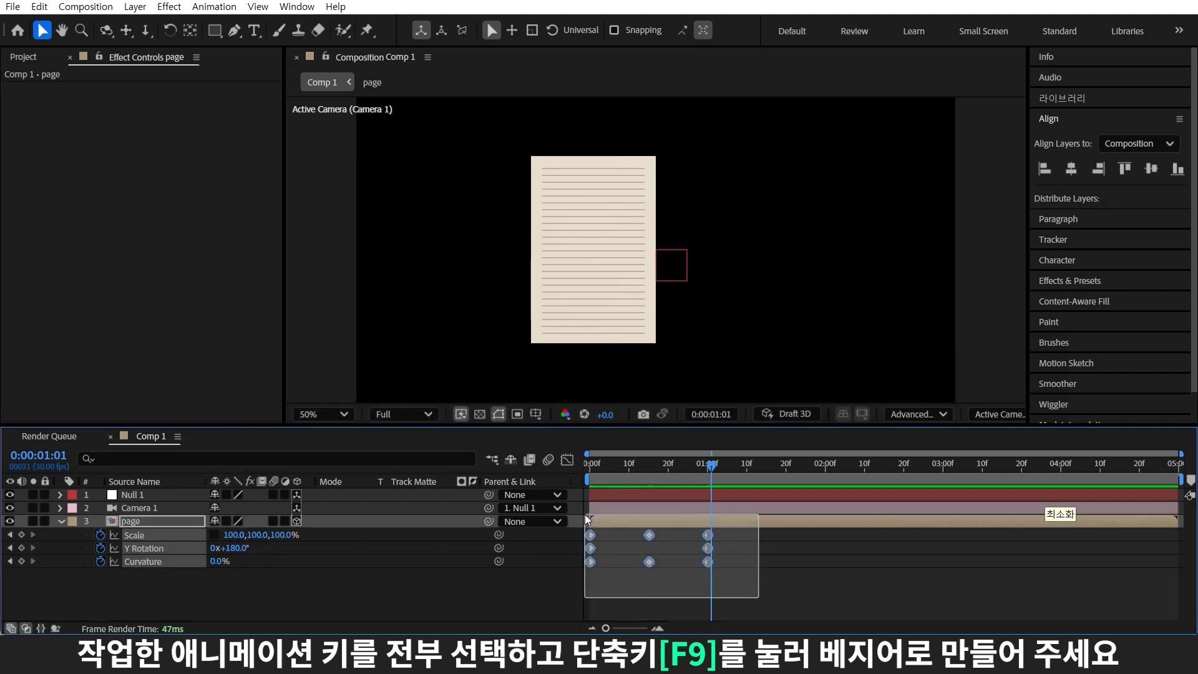
left_click_drag(760, 599, 586, 515)
key("F9")
key("F9")
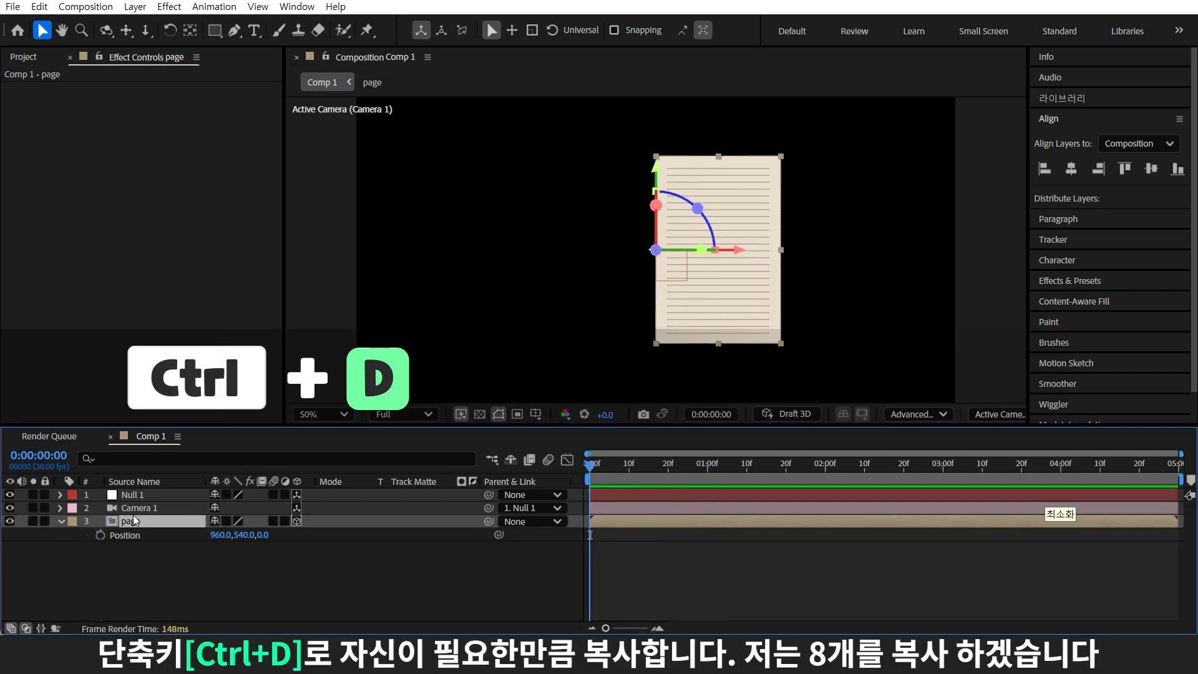
key("ctrl+d")
key("ctrl+d")
key("ctrl+d")
key("ctrl+d")
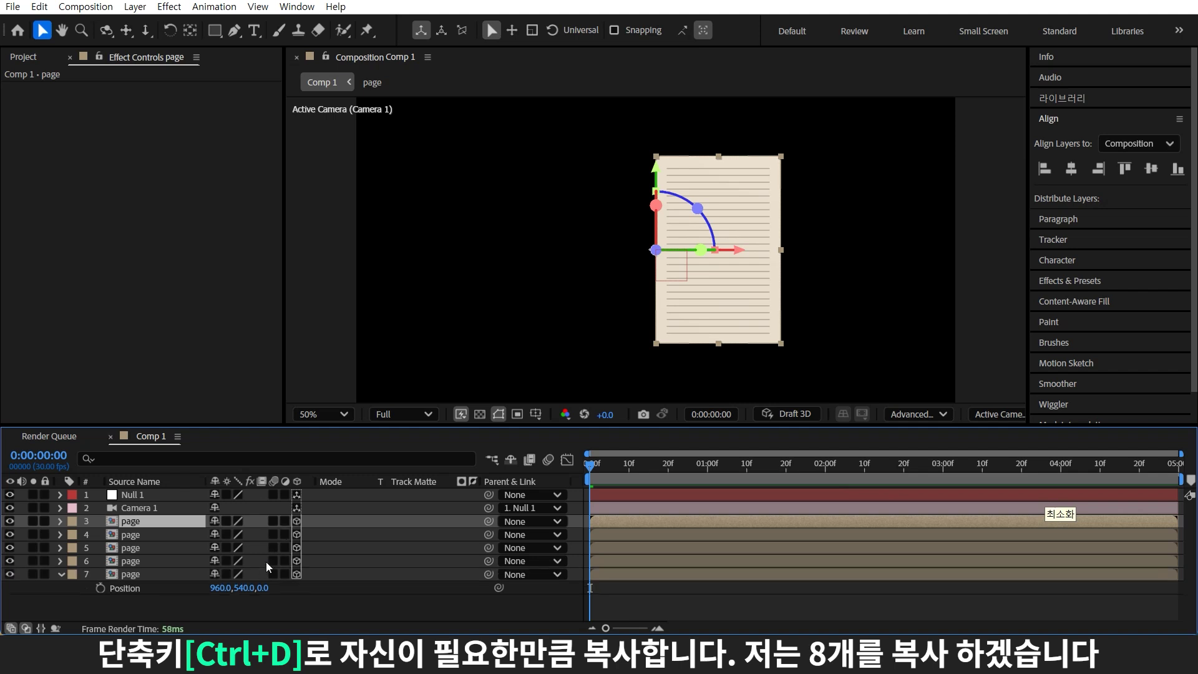
key("ctrl+d")
key("ctrl+d")
key("ctrl+d")
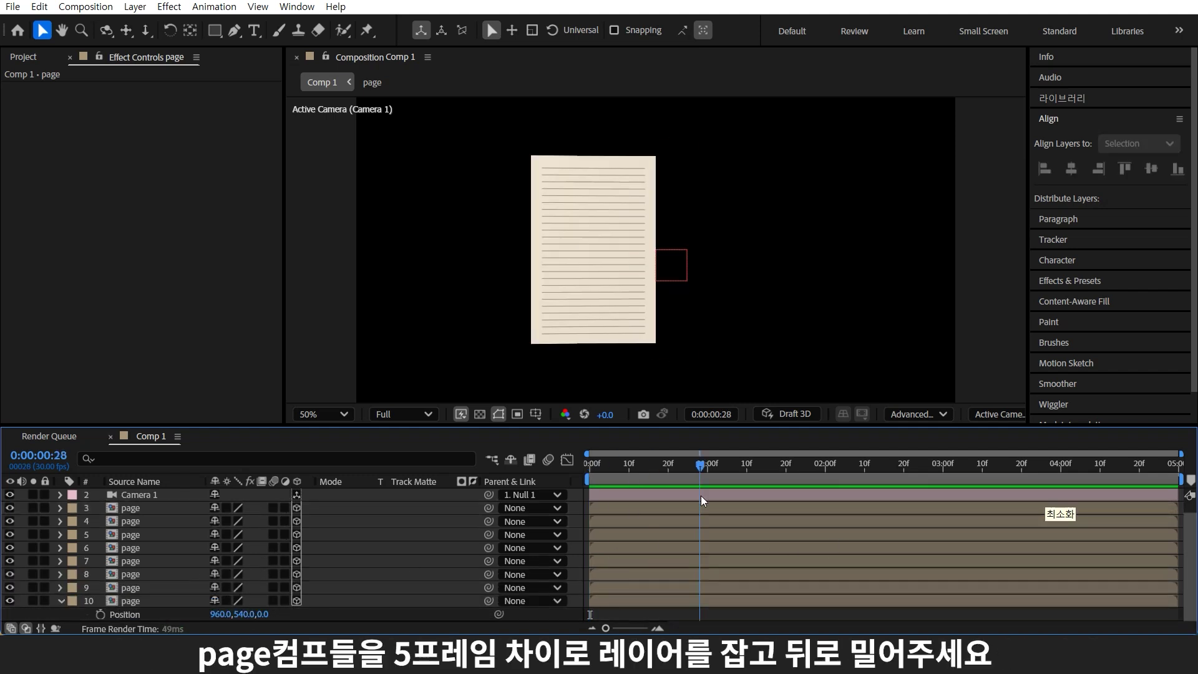
Step: Offset each page copy about 5 frames later than the one below and preview the flips
left_click_drag(614, 587, 717, 561)
left_click(610, 465)
left_click(650, 465)
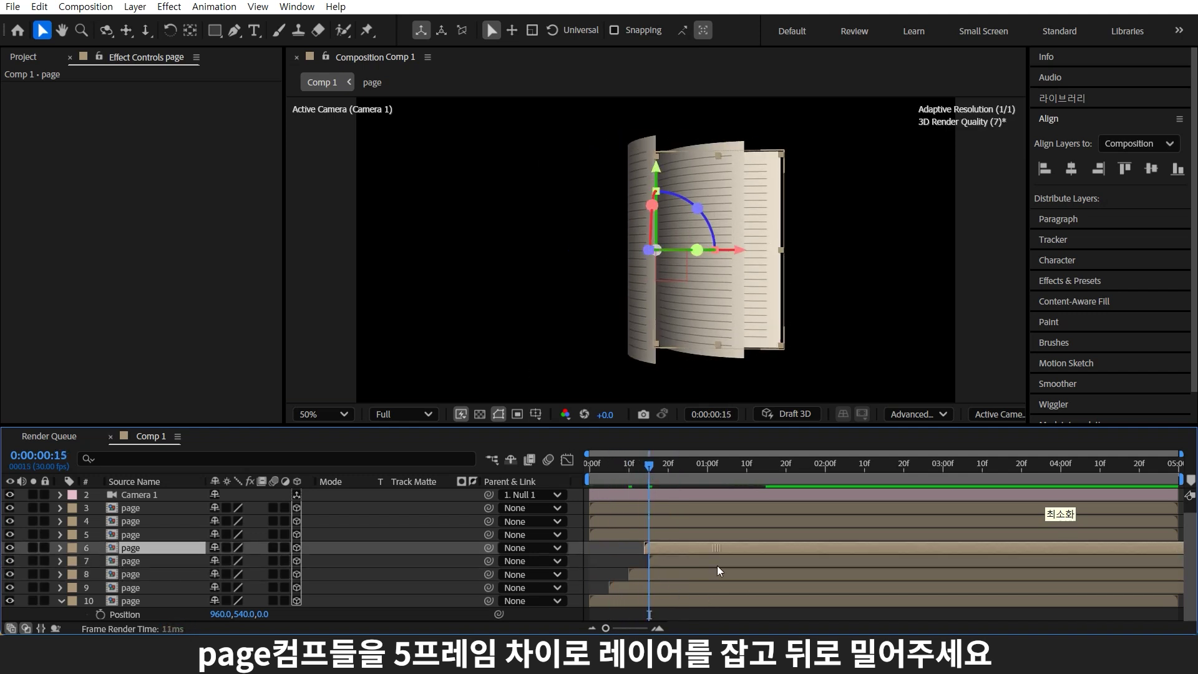
left_click(673, 465)
left_click_drag(624, 548, 766, 534)
left_click(688, 465)
left_click_drag(638, 521, 756, 522)
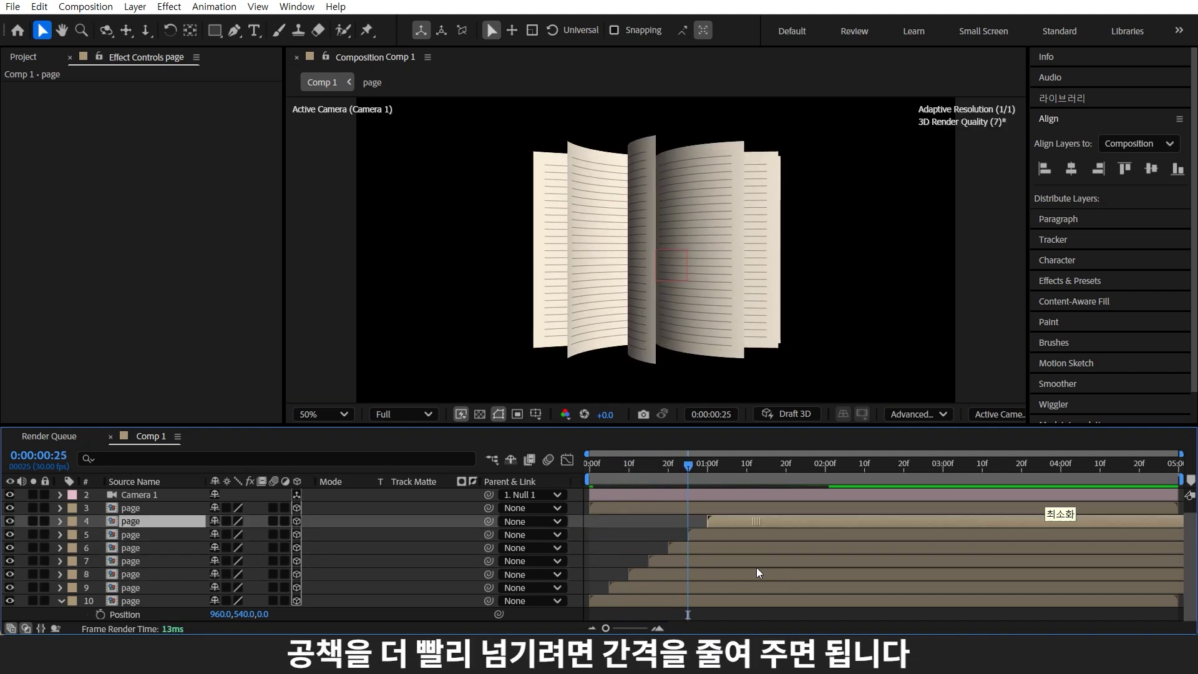
left_click_drag(640, 507, 777, 521)
key("space")
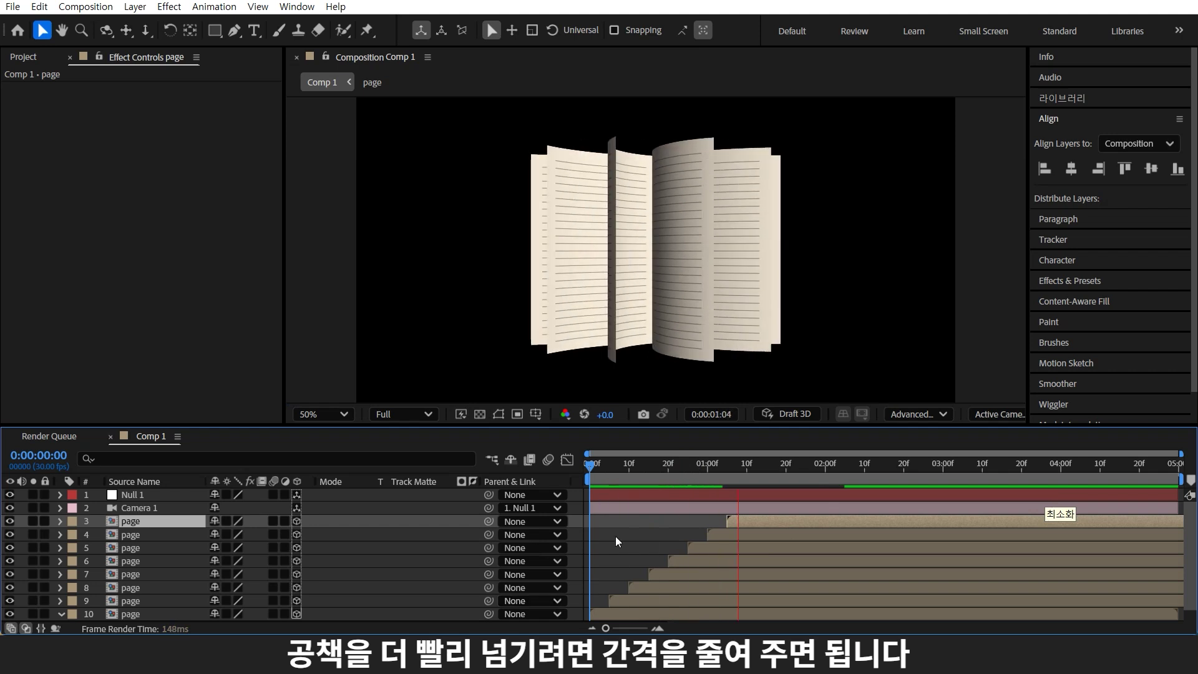
key("space")
Step: Tilt the book forward by rotating Null 1 about 41° on the X axis
left_click(144, 494)
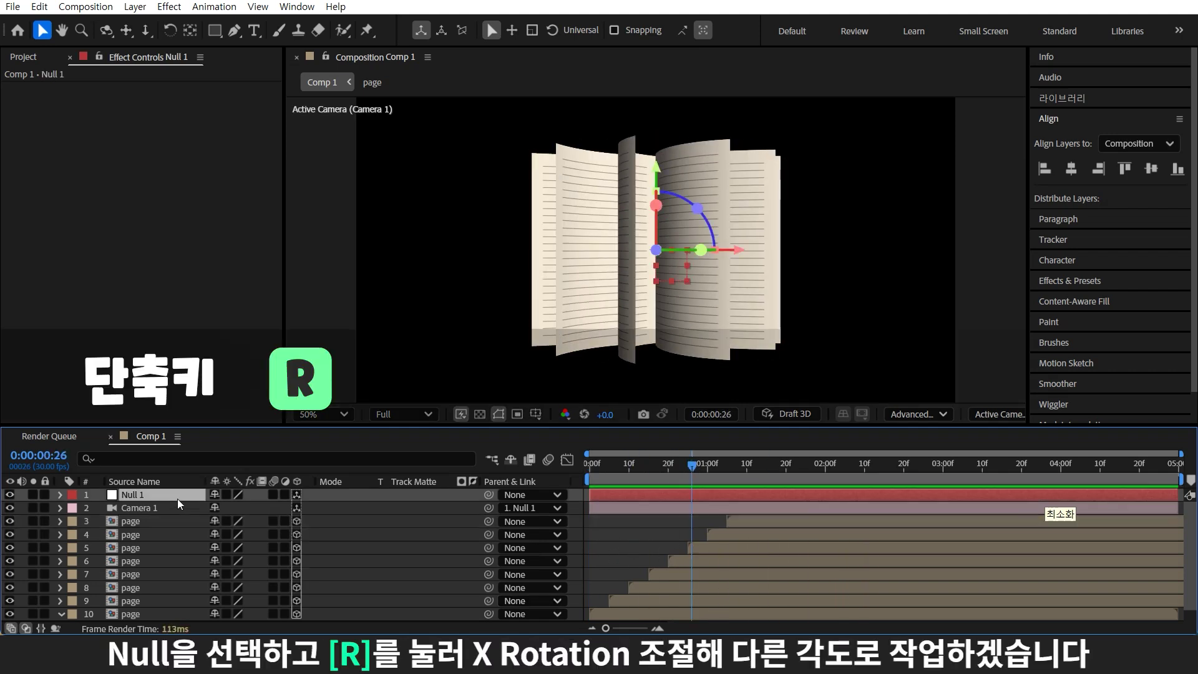
key("r")
left_click_drag(236, 522, 258, 521)
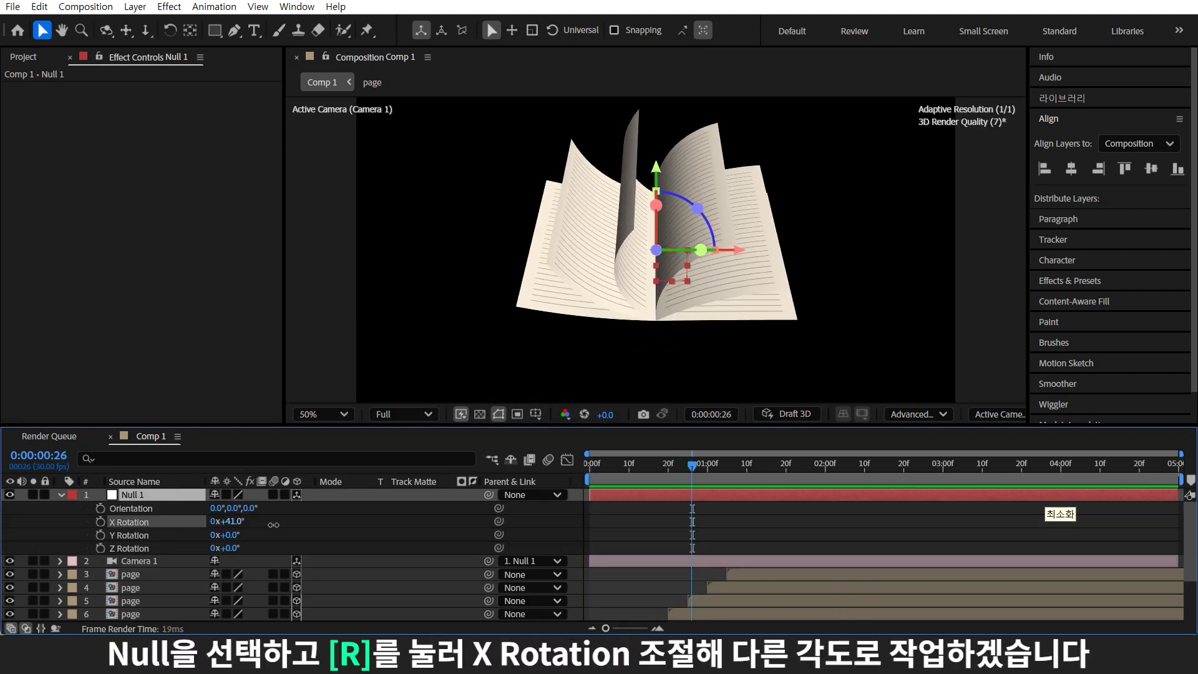
key("Home")
Step: Enable Time Remapping on all the page layers
left_click(433, 553)
scroll(433, 553, "down", 3)
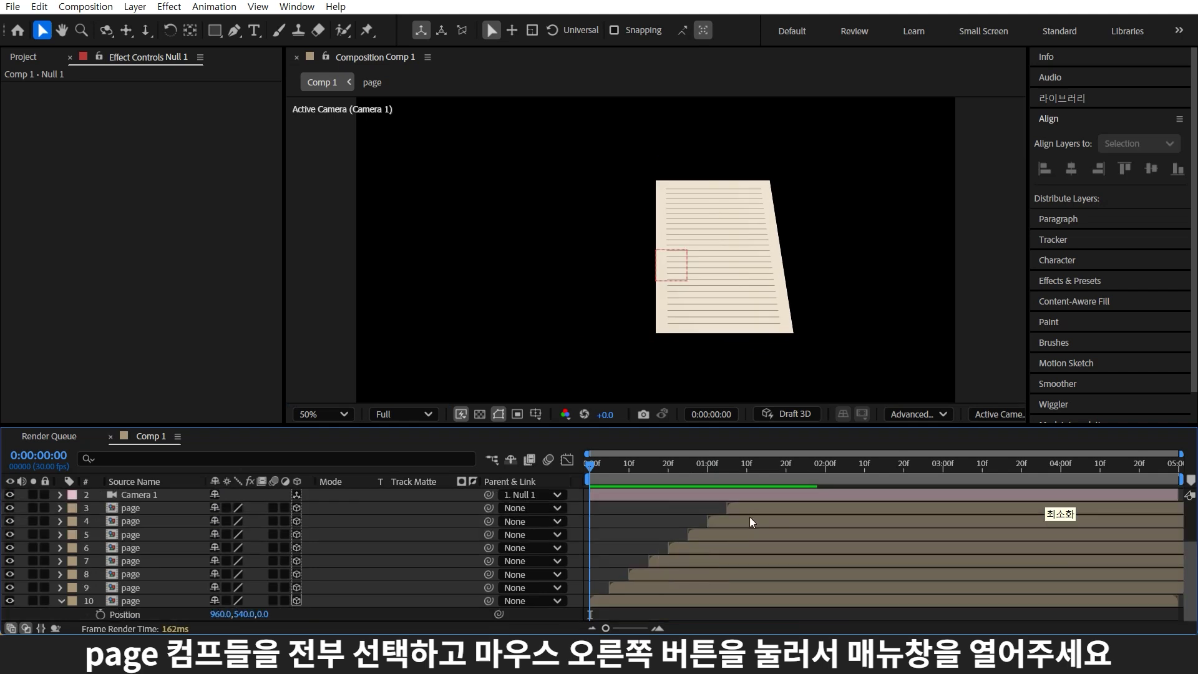
left_click(680, 602, "shift")
right_click(680, 602)
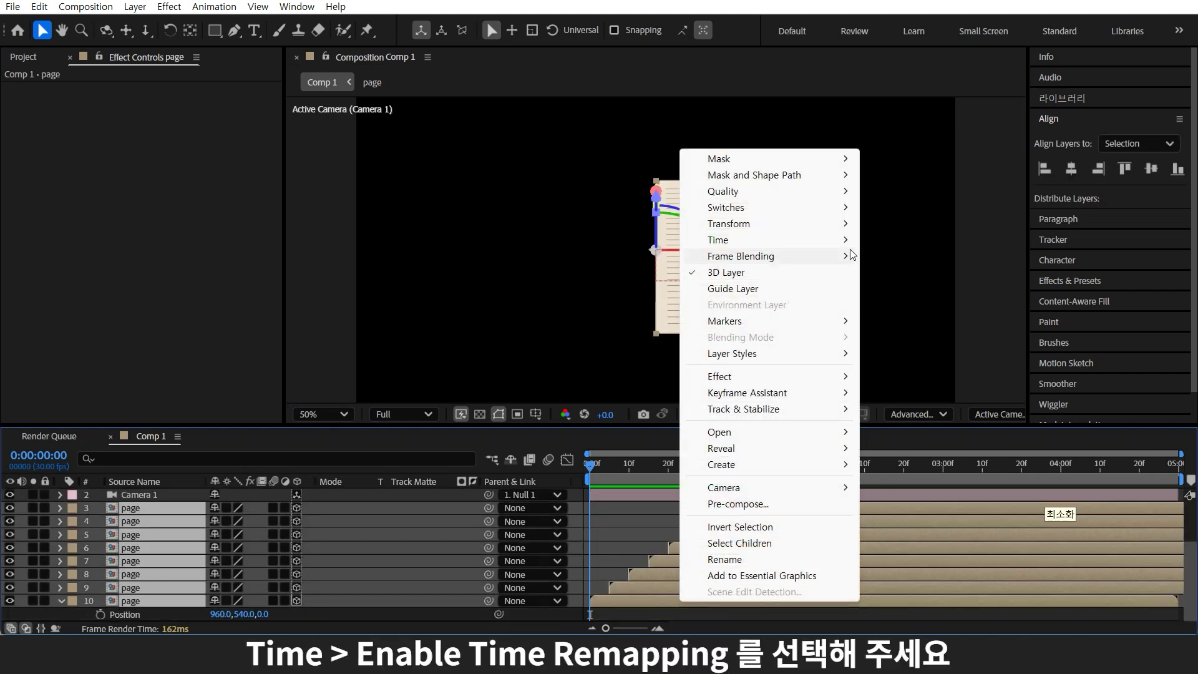
mouse_move(849, 240)
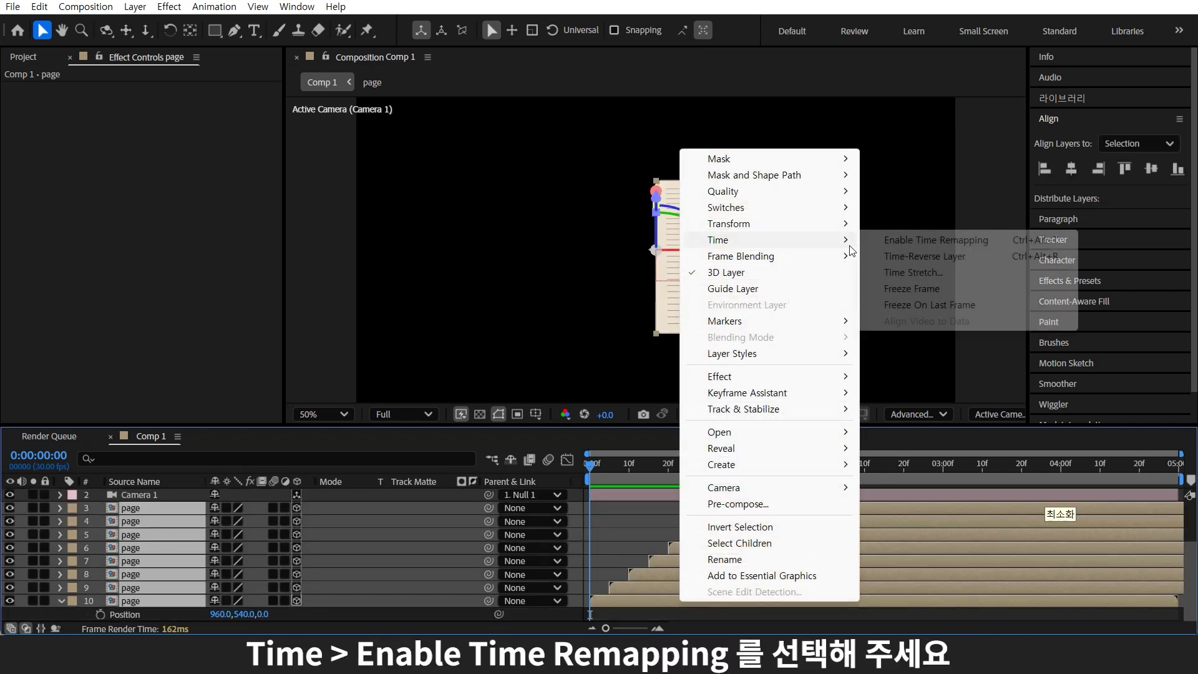
left_click(1066, 245)
Step: Extend the page layers back to frame 0, trim their starts there, and select all pages
left_click_drag(722, 494, 590, 494)
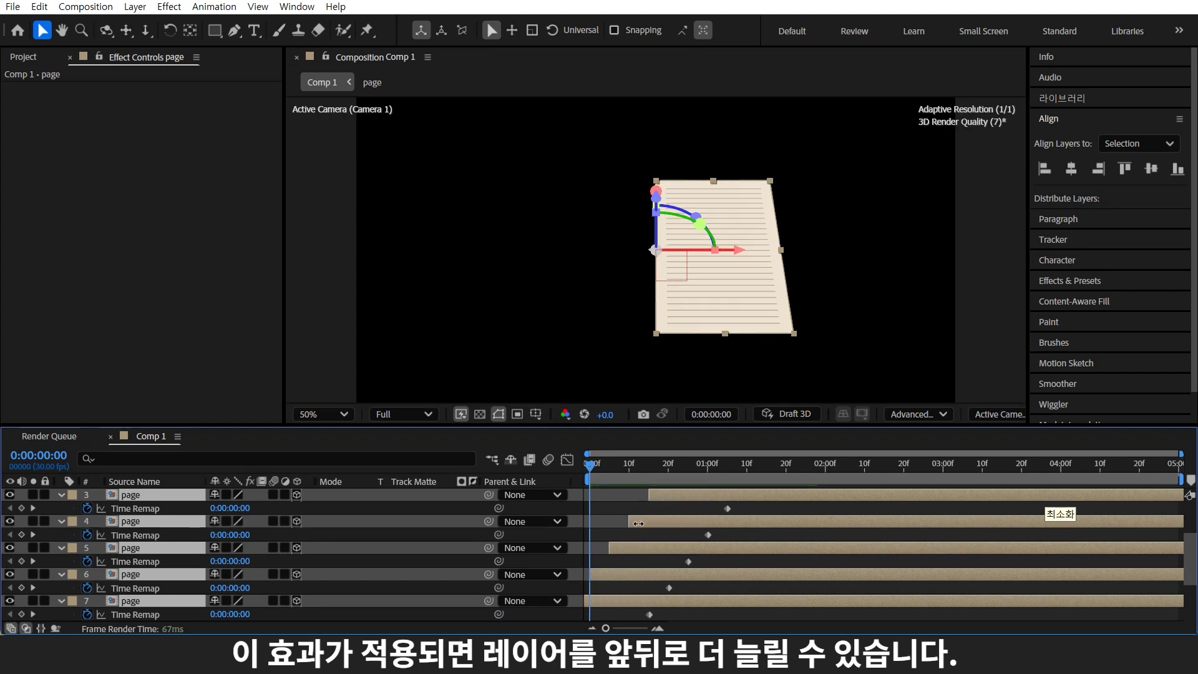
key("alt+bracketleft")
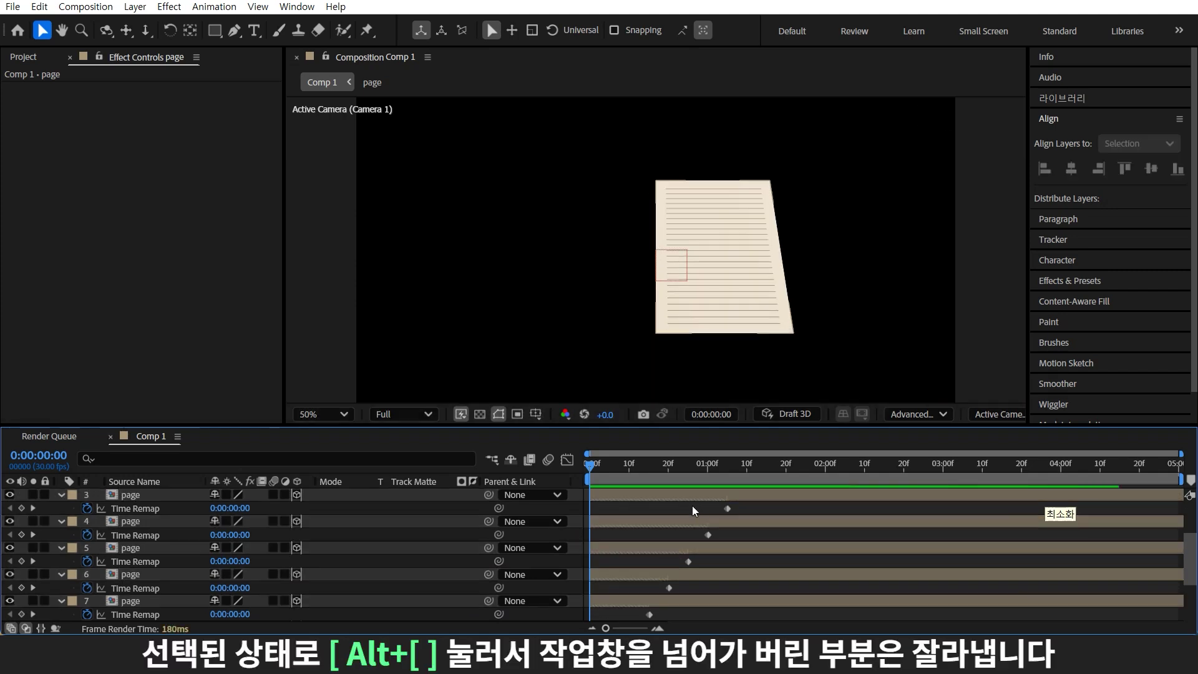
key("ctrl+a")
Step: Give the lower pages stepped Position Z values, starting with -8 at the bottom and -6 above
key("p")
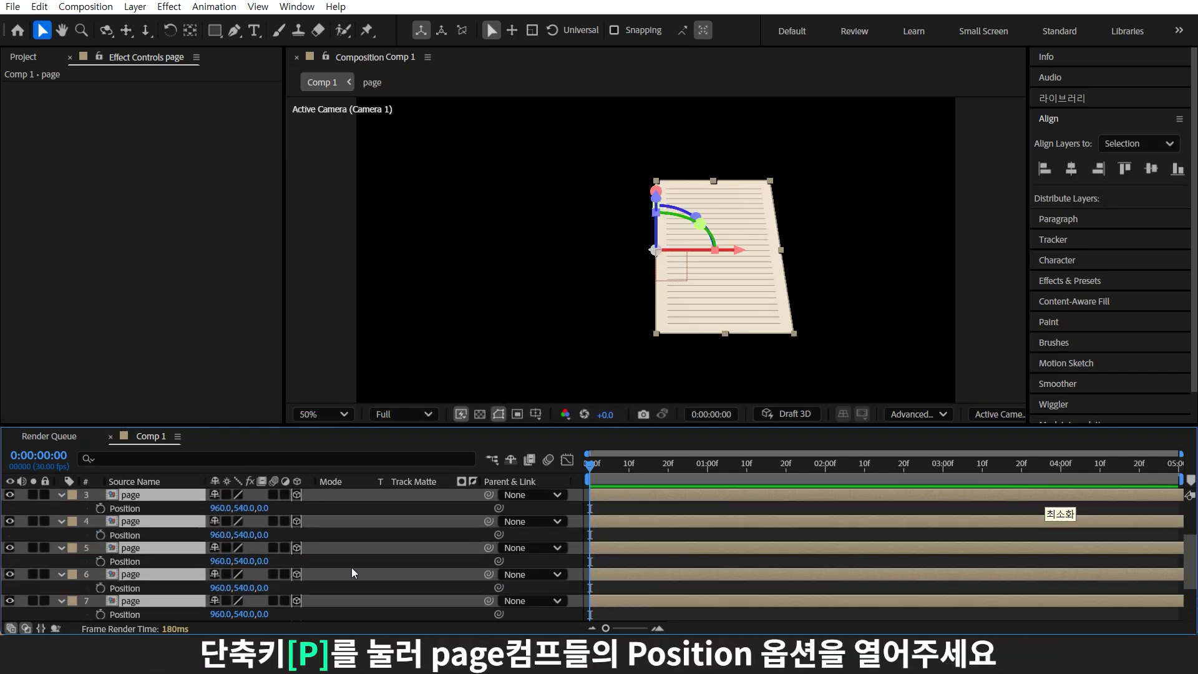
scroll(351, 567, "down", 3)
left_click(263, 614)
type("-8")
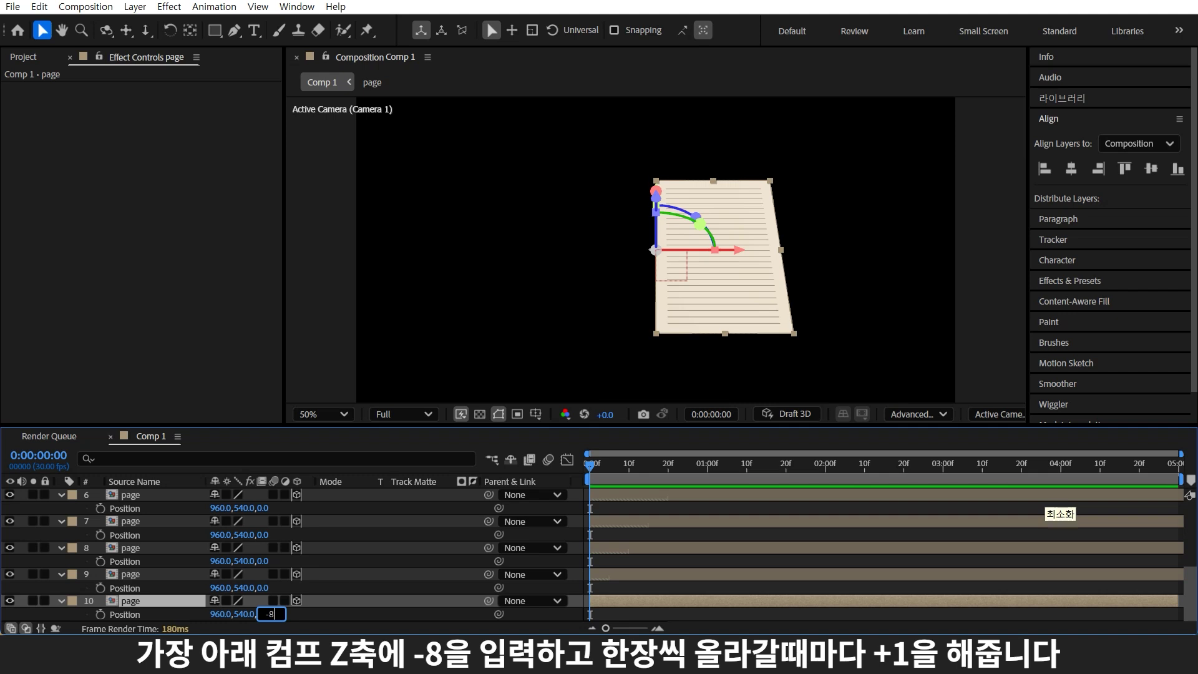
key("Return")
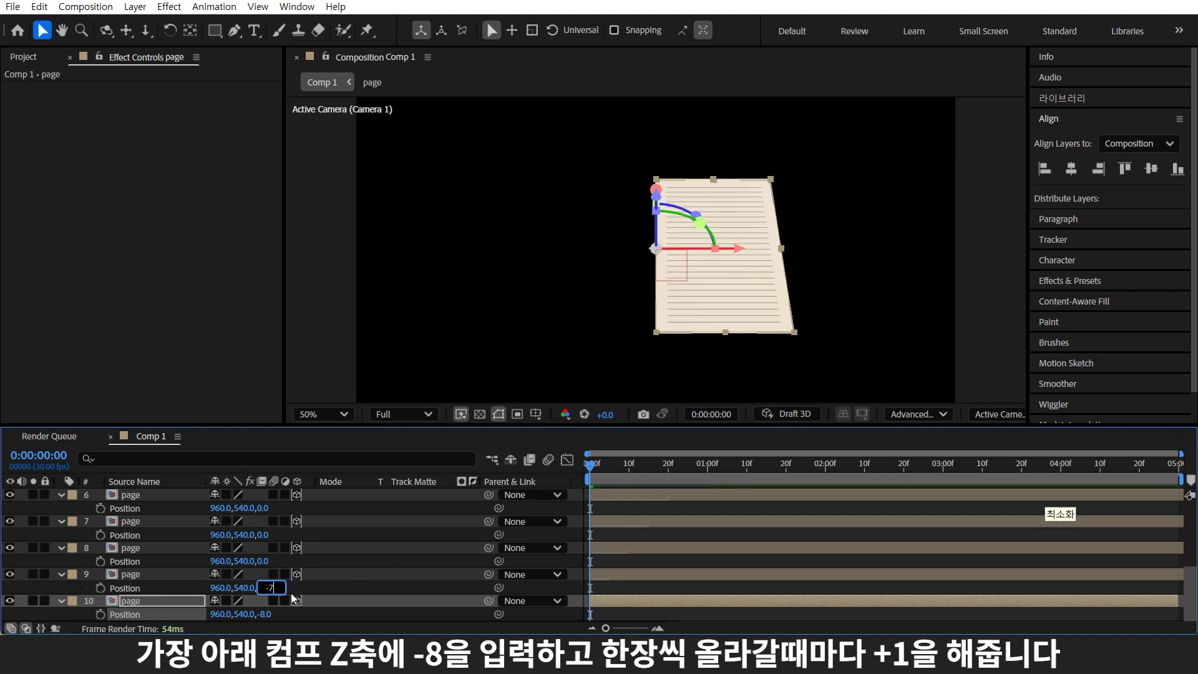
left_click(269, 561)
type("-6")
left_click(269, 535)
type("-1.0")
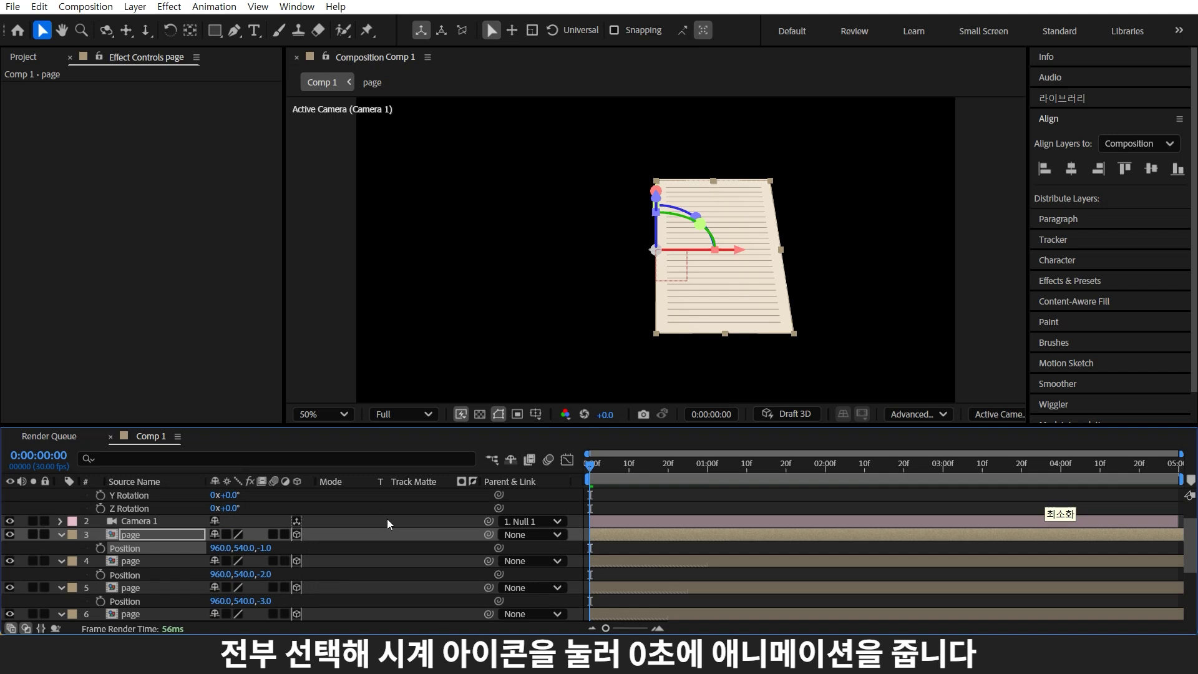
Step: Keyframe every page's Position at frame 0, then move to the one-second mark
key("ctrl+a")
scroll(125, 590, "down", 3)
left_click(99, 614)
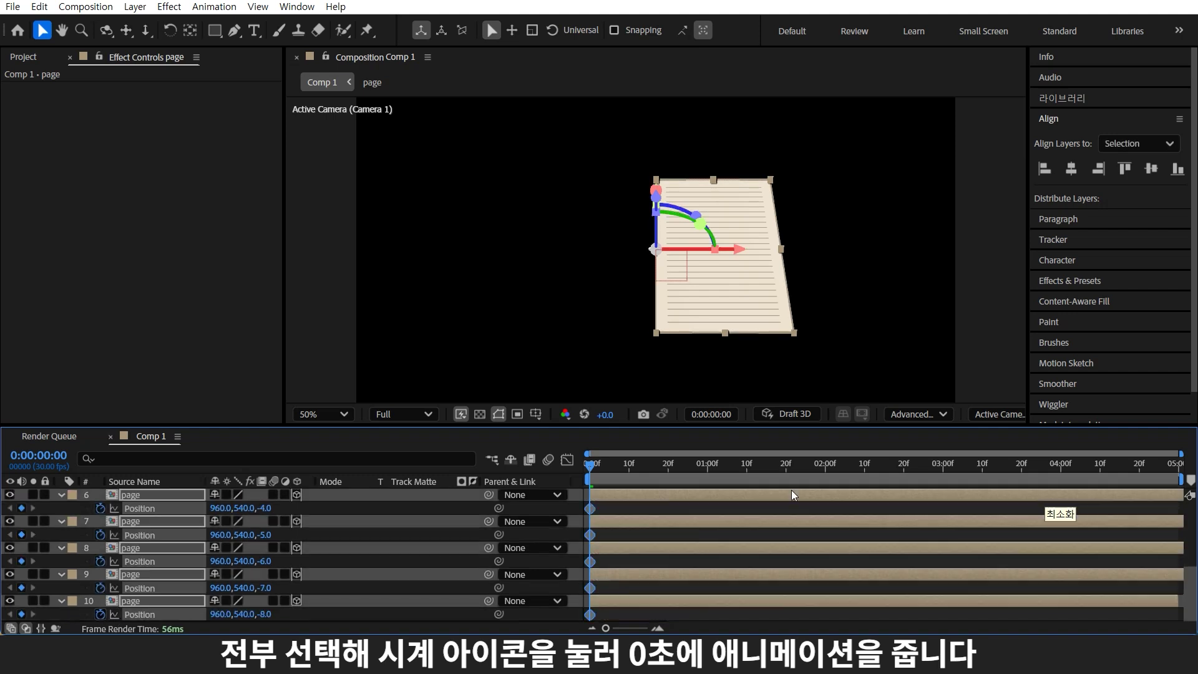
left_click(708, 467)
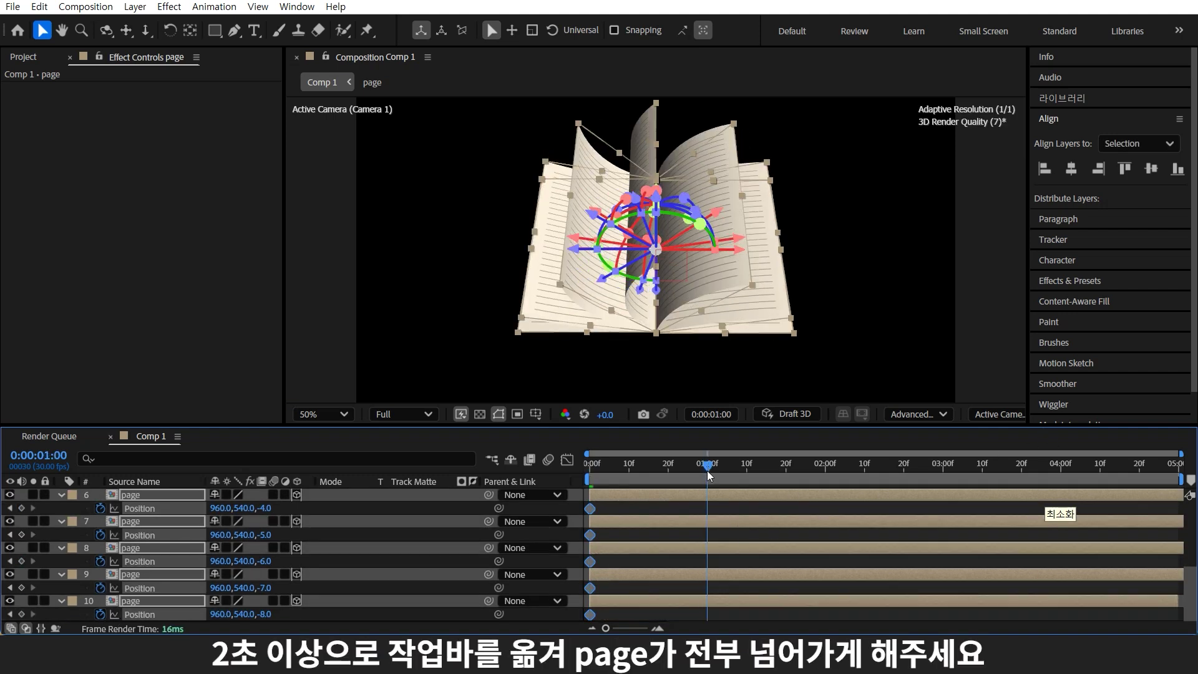
Step: At 2:10, set the lower pages' Position Z to -1, -2, -3 and -5
left_click_drag(709, 476, 856, 493)
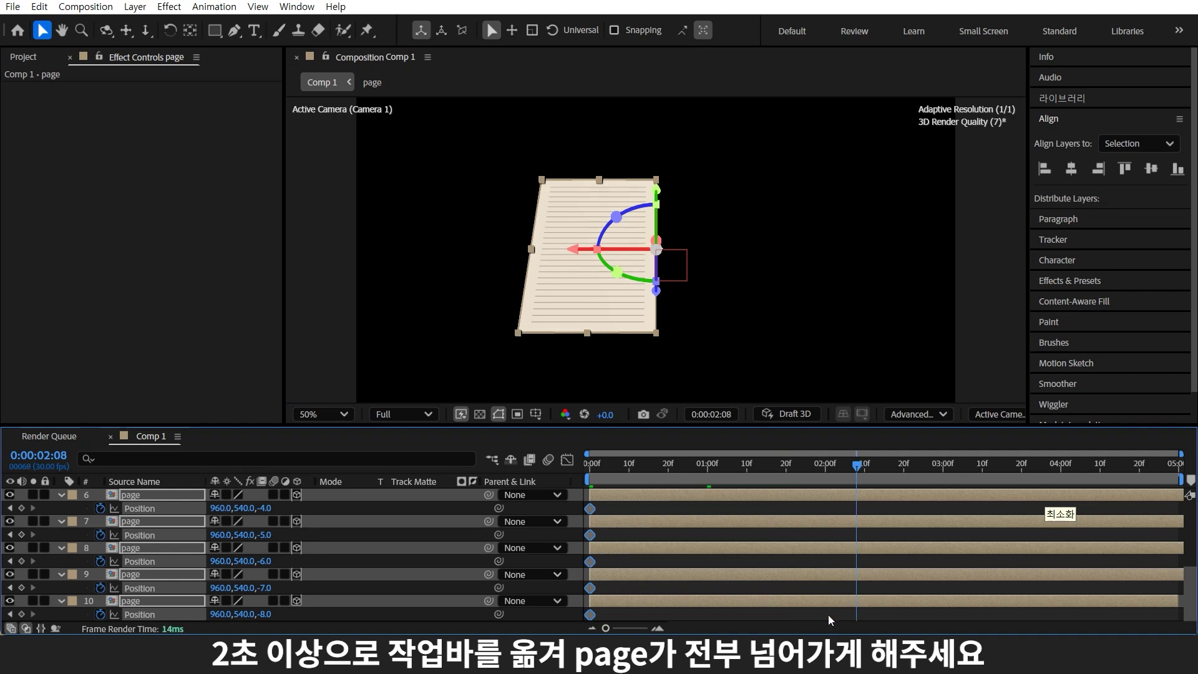
left_click(266, 614)
type("-1")
key("Return")
left_click(267, 587)
type("-2")
key("Return")
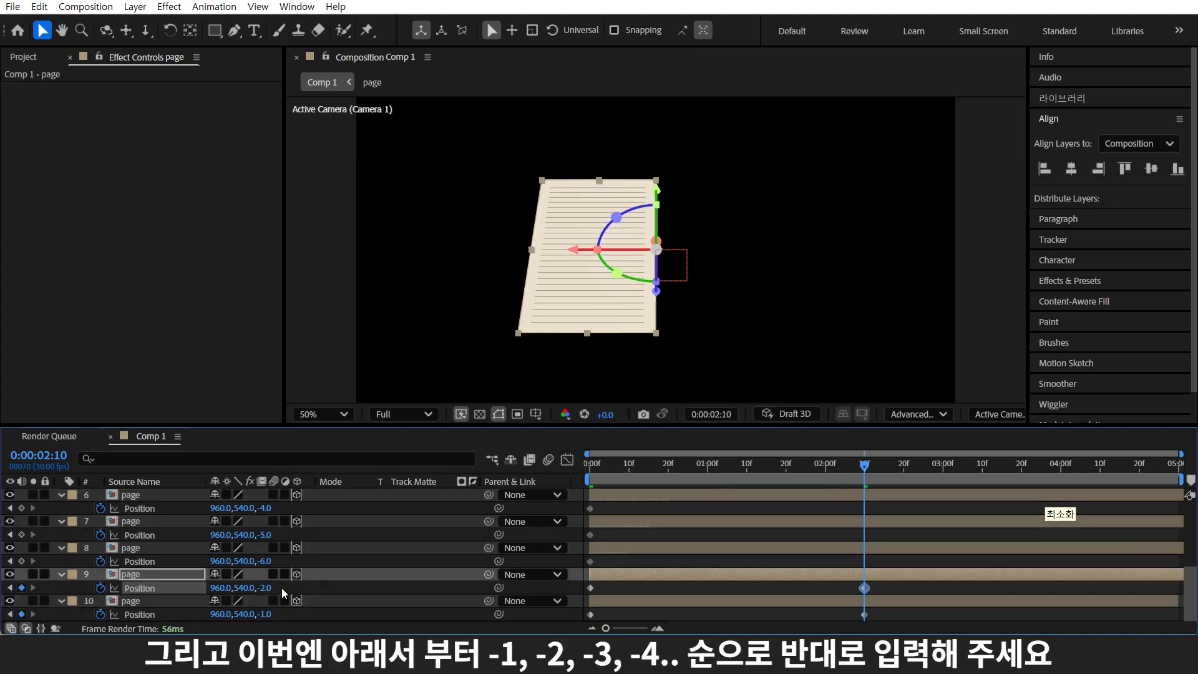
left_click(267, 561)
type("-3")
key("Return")
key("Return")
left_click(267, 508)
type("-5")
Step: Set layer 3's Position Z to -8
key("Return")
scroll(269, 537, "up", 1)
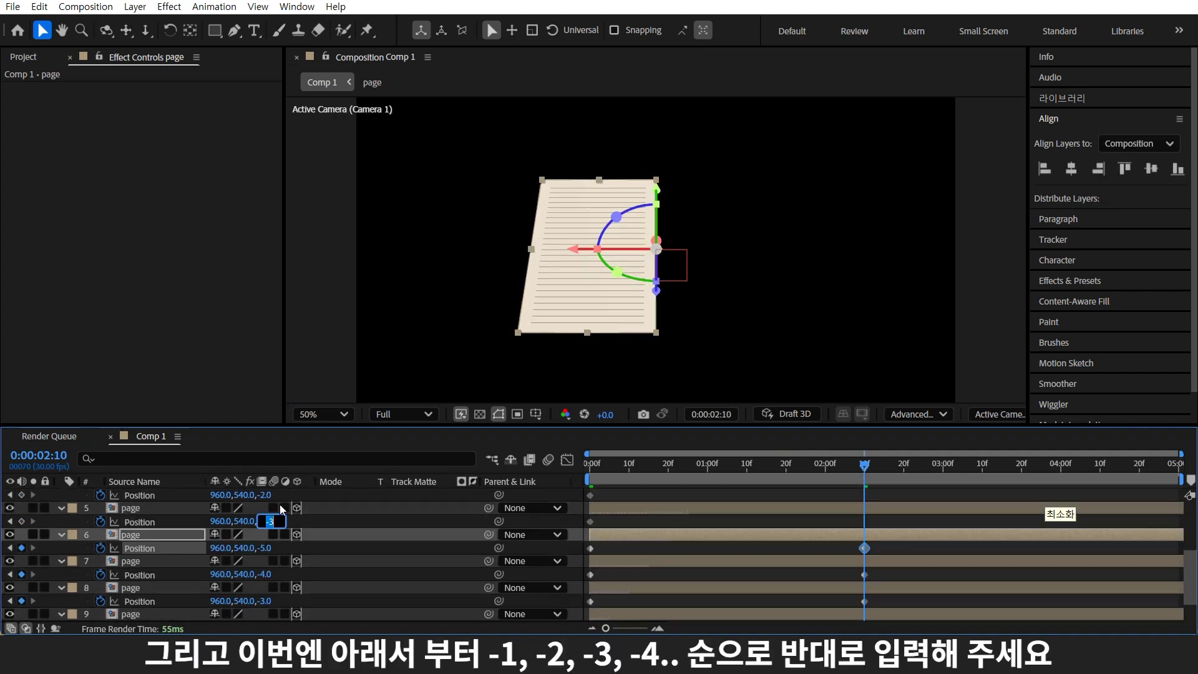
left_click(267, 508)
left_click(267, 508)
type("-8")
key("Return")
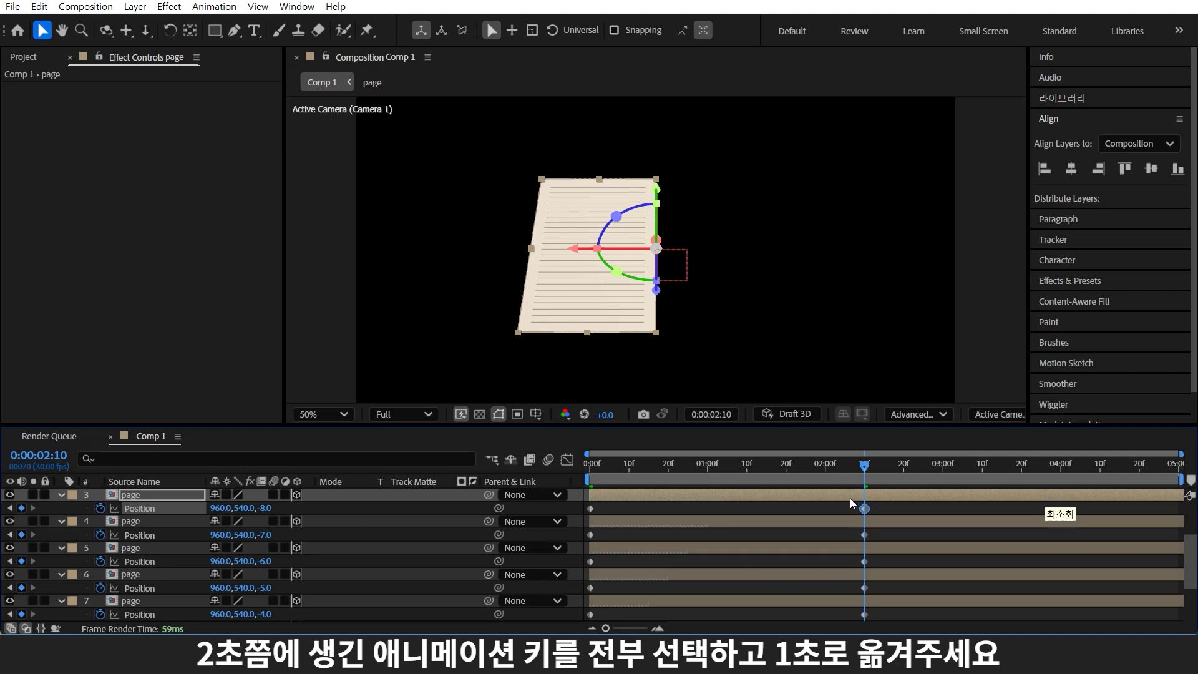
Step: Move the pages' 2:10 Position keyframes to 1 s and Easy Ease all Position keys
left_click_drag(850, 498, 848, 618)
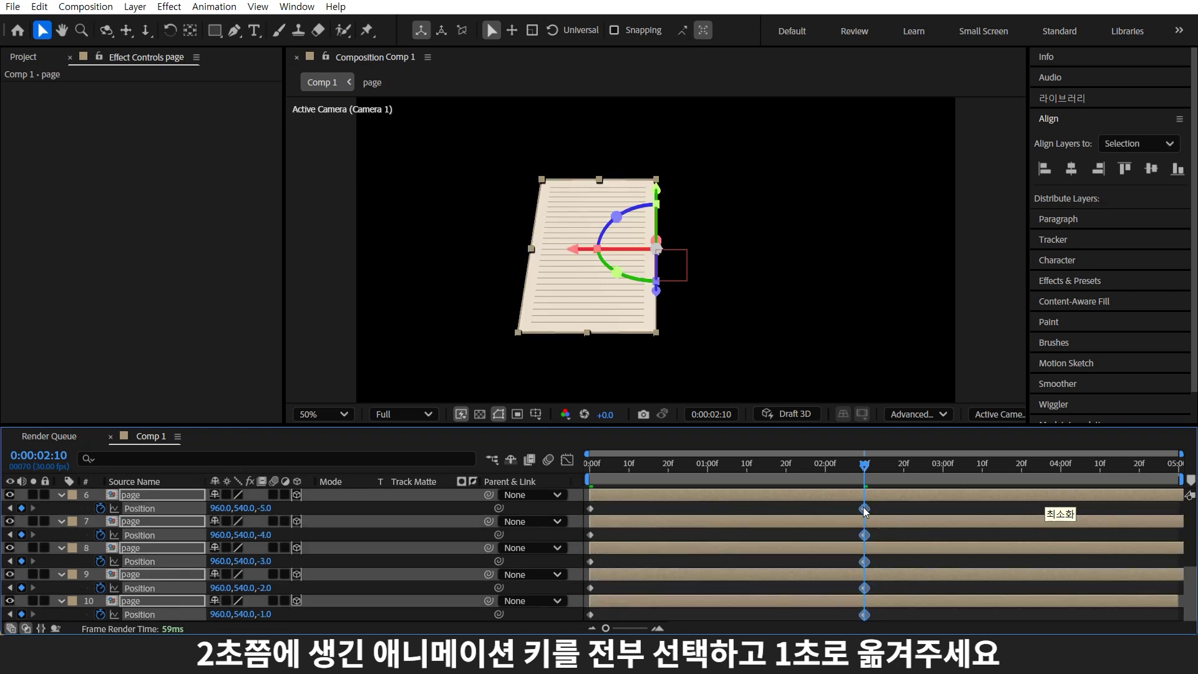
left_click_drag(863, 508, 709, 535)
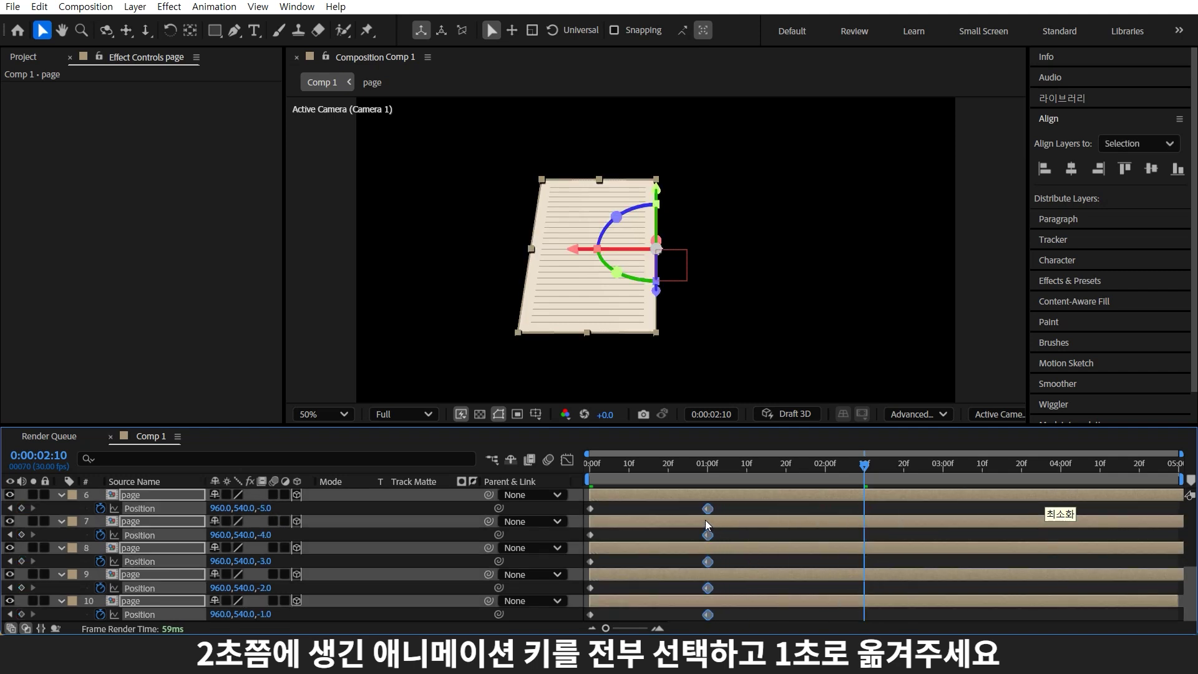
left_click(739, 621)
mouse_move(736, 615)
left_mouse_down()
mouse_move(587, 490)
mouse_move(532, 490)
left_mouse_up()
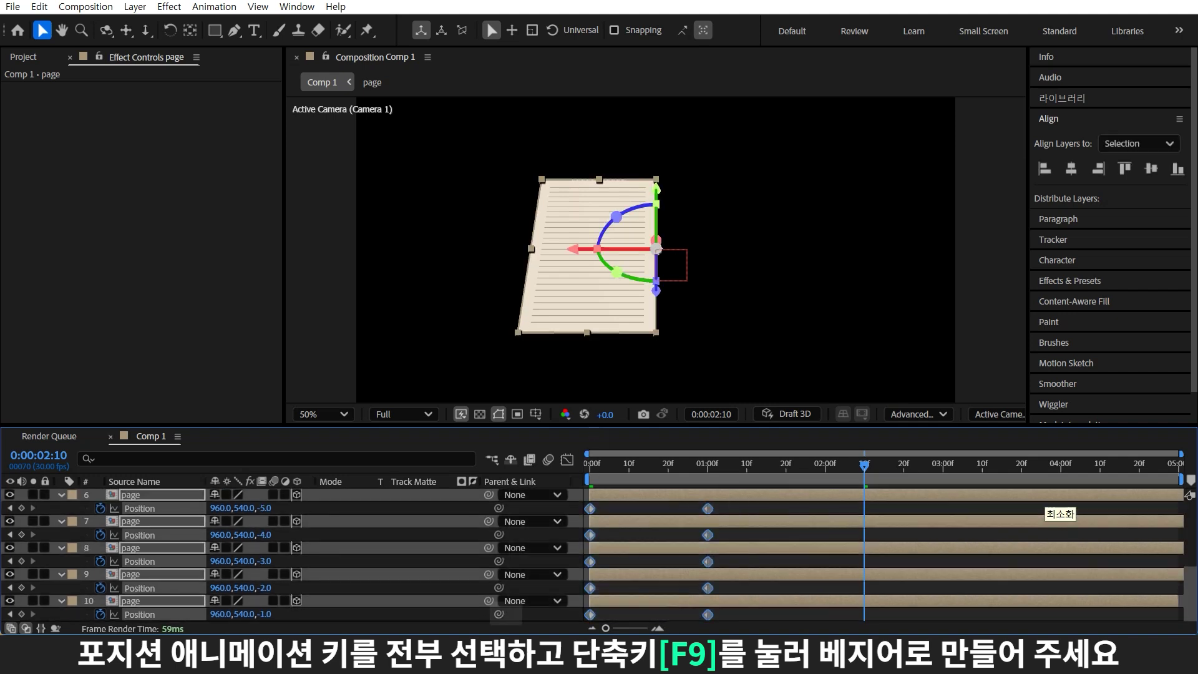
key("F9")
left_click(789, 596)
Step: Slide each page's Position keyframes to start with its own Scale flip animation
left_click(143, 576)
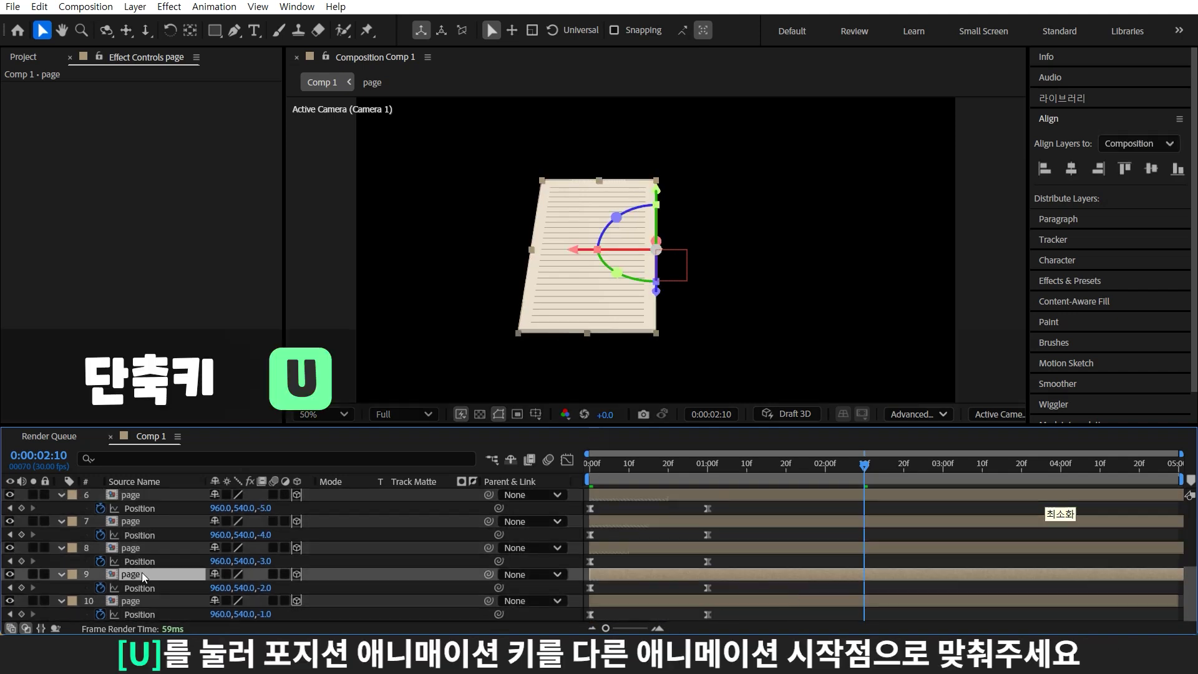
key("u")
scroll(609, 568, "down", 2)
mouse_move(747, 514)
left_mouse_down()
mouse_move(594, 522)
mouse_move(629, 523)
left_mouse_up()
scroll(711, 556, "up", 3)
left_click(724, 548)
key("u")
mouse_move(733, 563)
left_mouse_down()
mouse_move(546, 578)
mouse_move(669, 549)
left_mouse_up()
left_click(130, 521)
key("u")
left_click(139, 548)
left_click(694, 493)
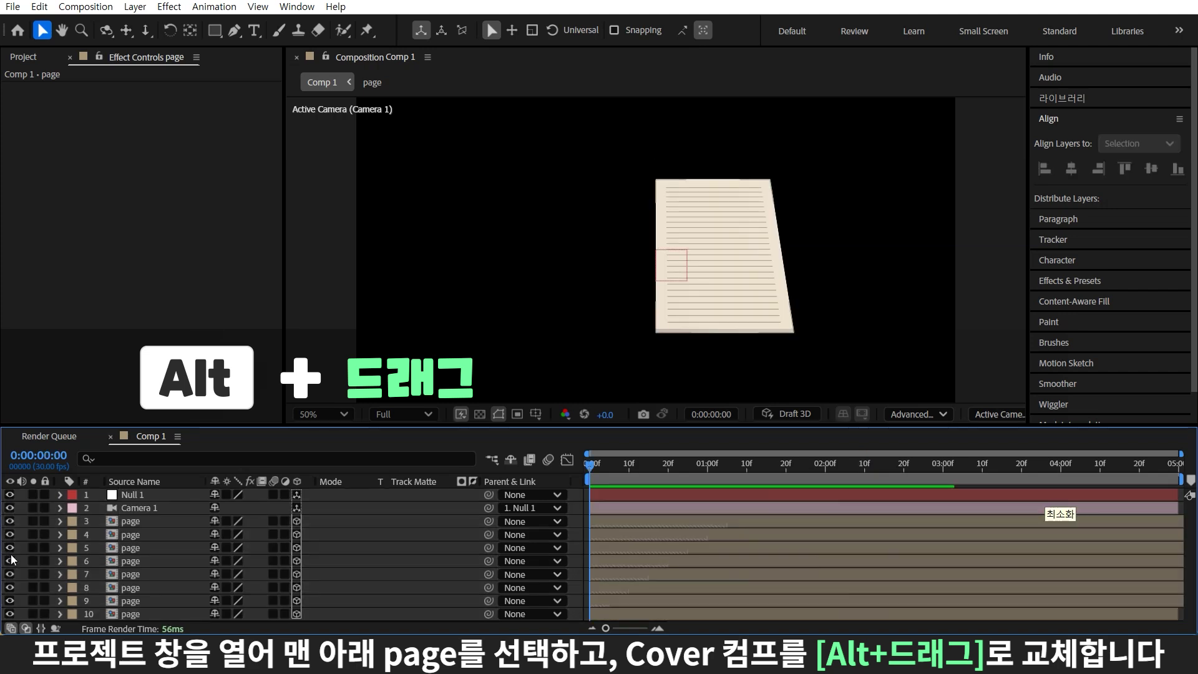
Step: Replace the bottom page layer with the cover comp
key("ctrl+0")
left_click(143, 611)
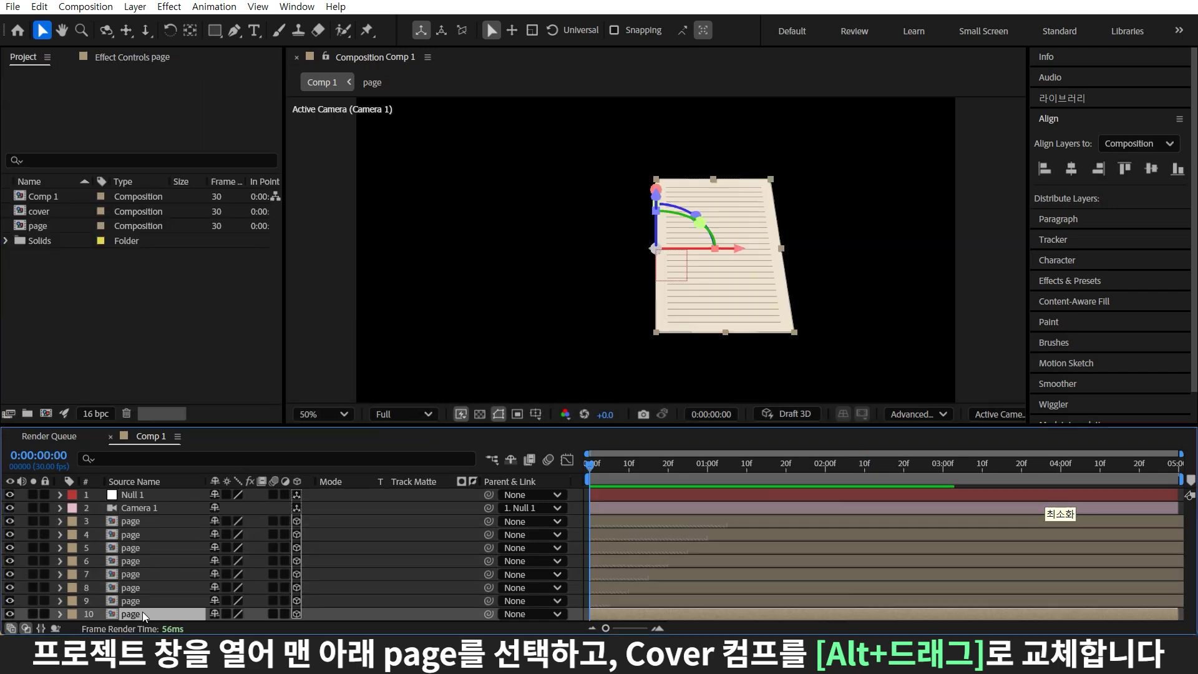
left_click(55, 213)
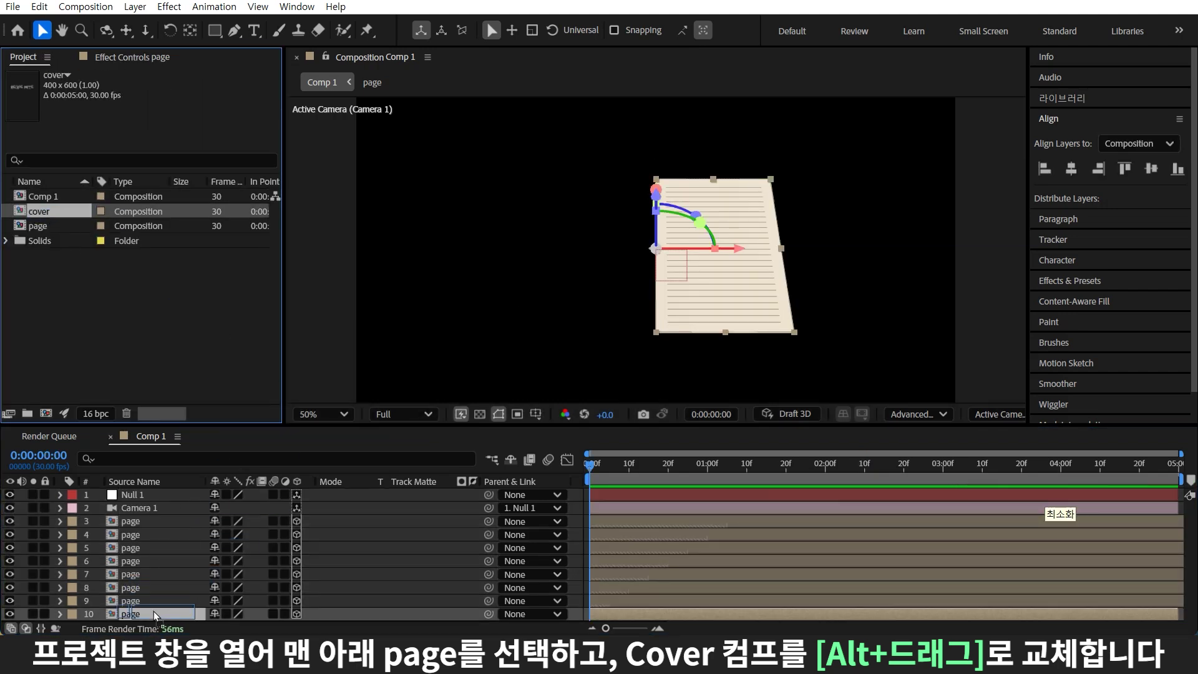
left_click_drag(154, 612, 152, 610)
Step: Replace the top page layer with Dark Orange Solid 1
left_click_drag(604, 485, 794, 499)
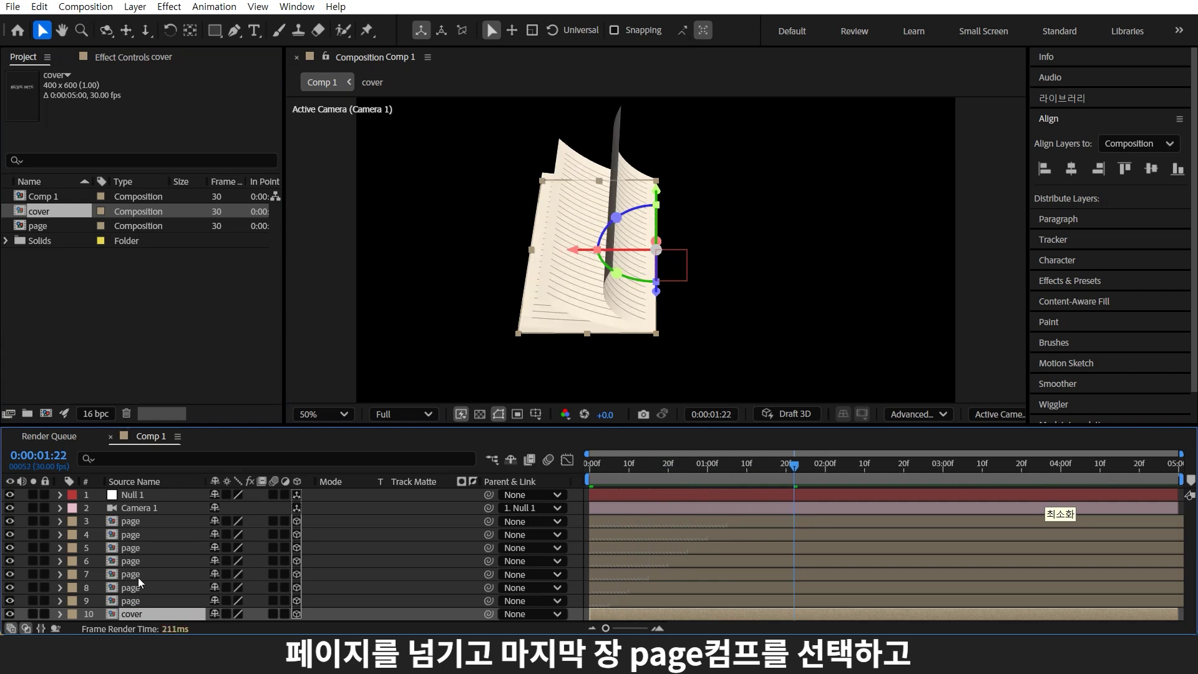
left_click(131, 521)
left_click(7, 241)
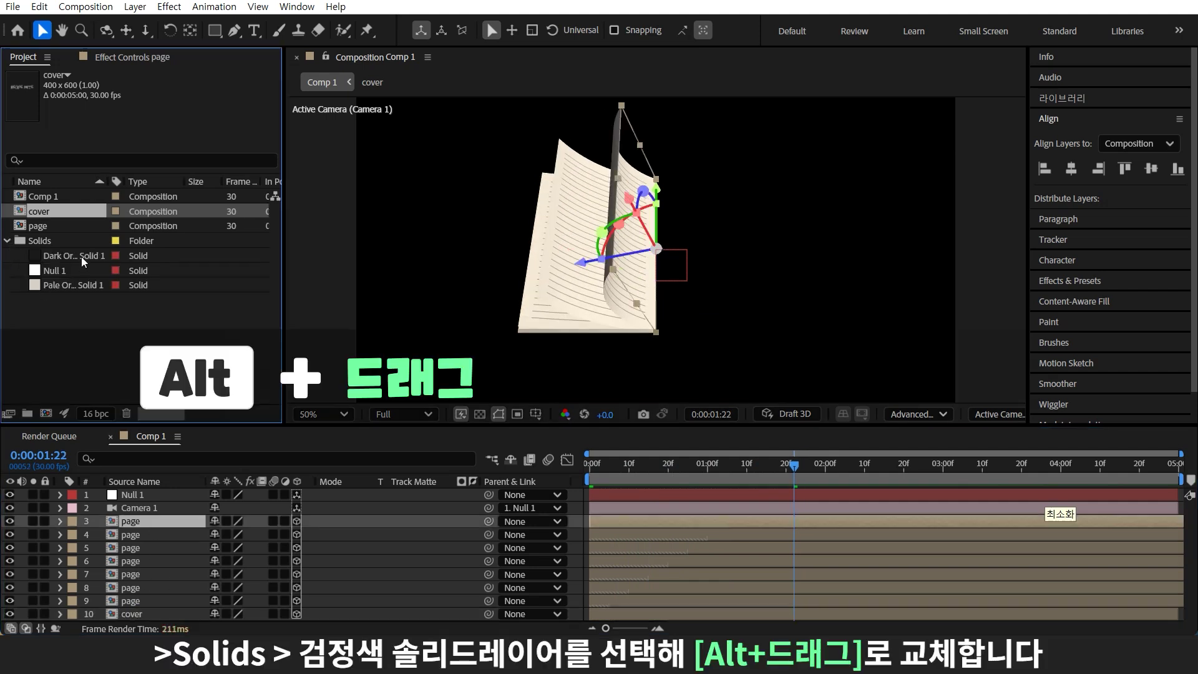
left_click(82, 256)
left_click_drag(85, 256, 181, 519)
Step: Split the cover layer at frame 16 and replace its later part with Dark Orange Solid 1
mouse_move(791, 474)
left_mouse_down()
mouse_move(641, 487)
mouse_move(654, 470)
left_mouse_up()
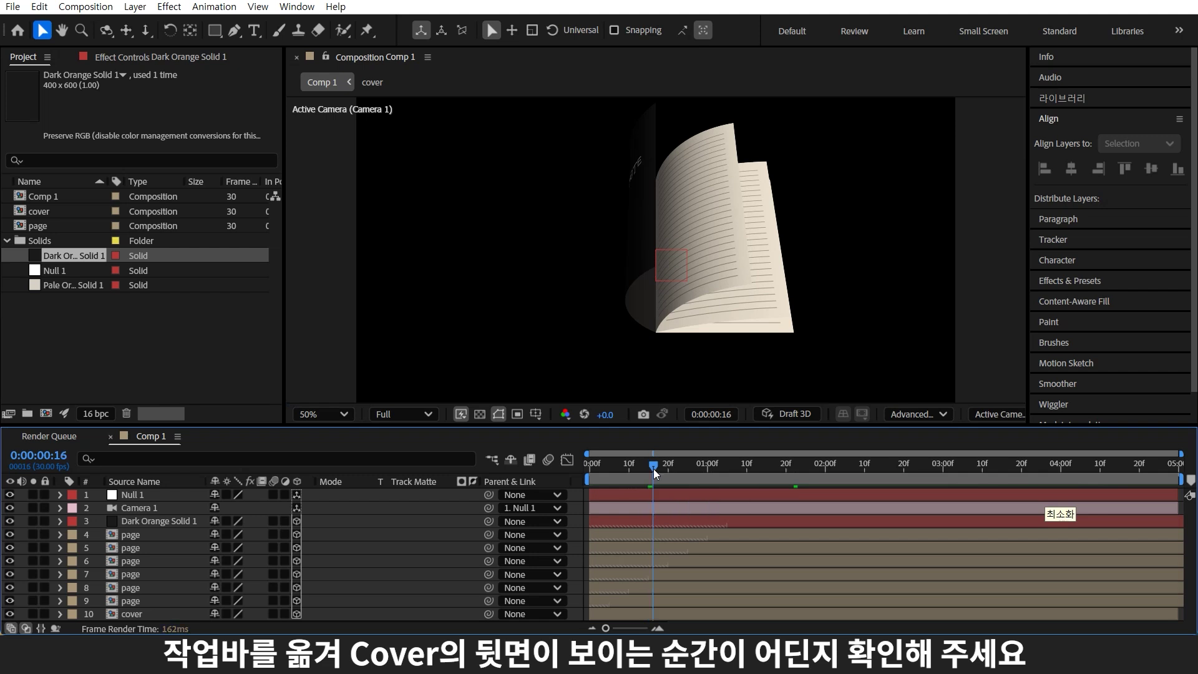
left_click(679, 614)
key("ctrl+shift+d")
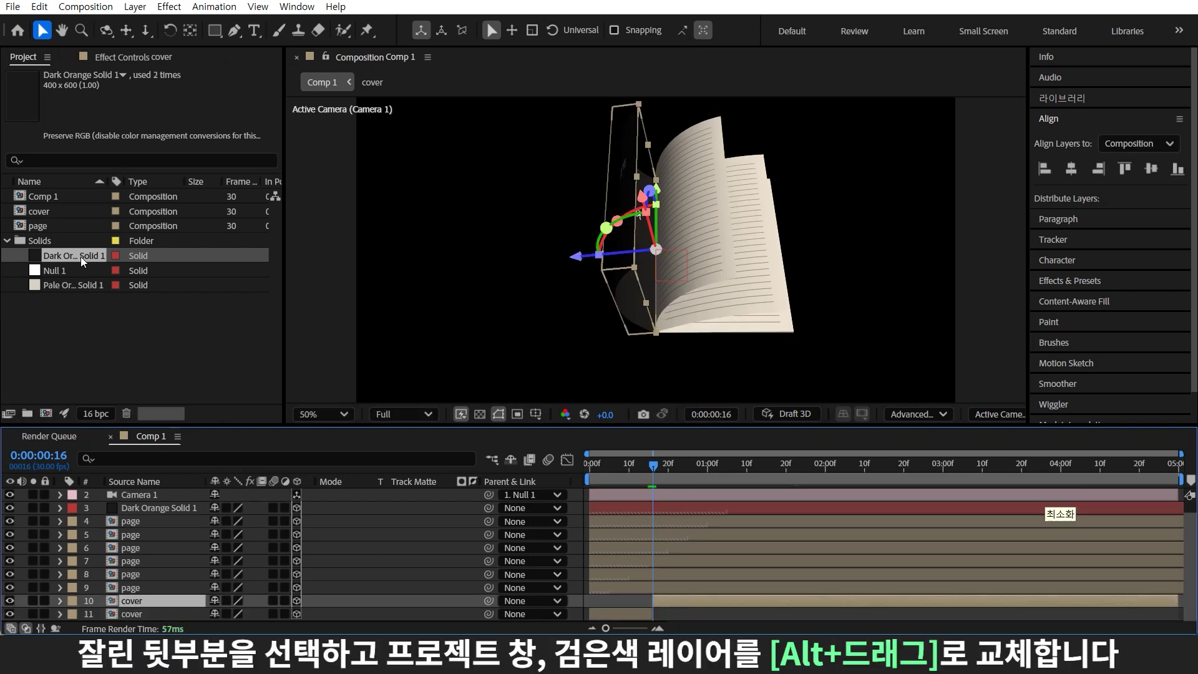
mouse_move(83, 261)
left_mouse_down()
mouse_move(750, 632)
mouse_move(734, 601)
left_mouse_up()
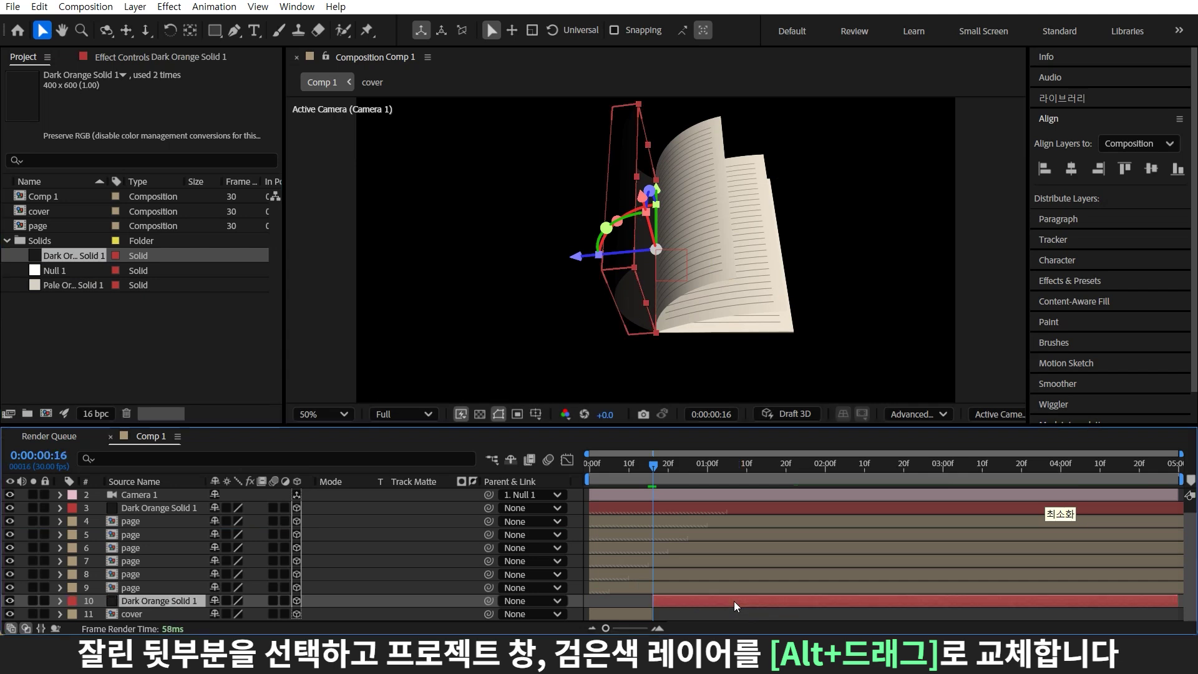
Step: Create a new pale yellow solid layer
key("ctrl+y")
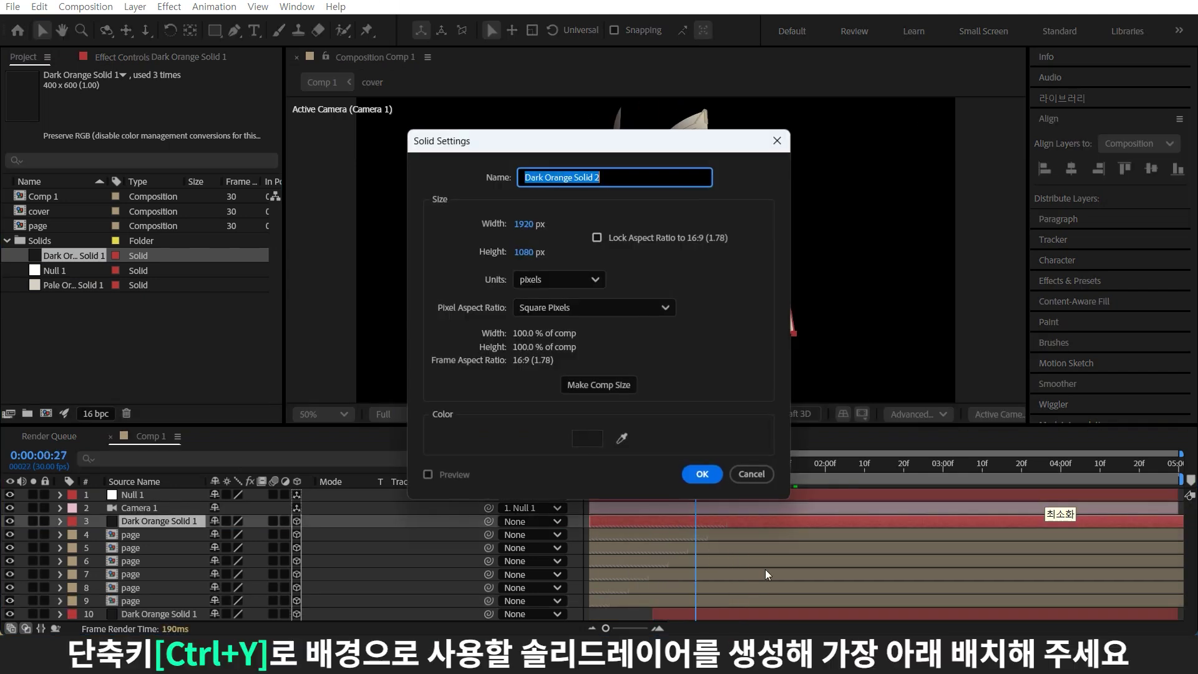
left_click(587, 439)
left_click_drag(413, 420, 413, 405)
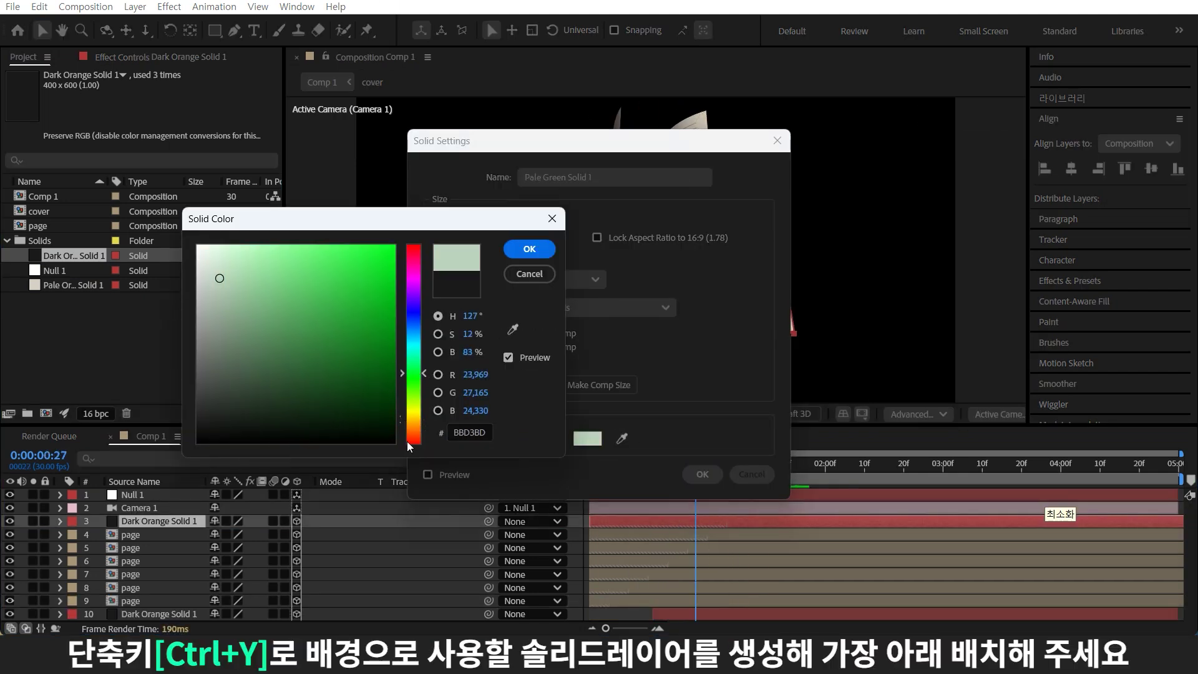
left_click(530, 249)
left_click(701, 395)
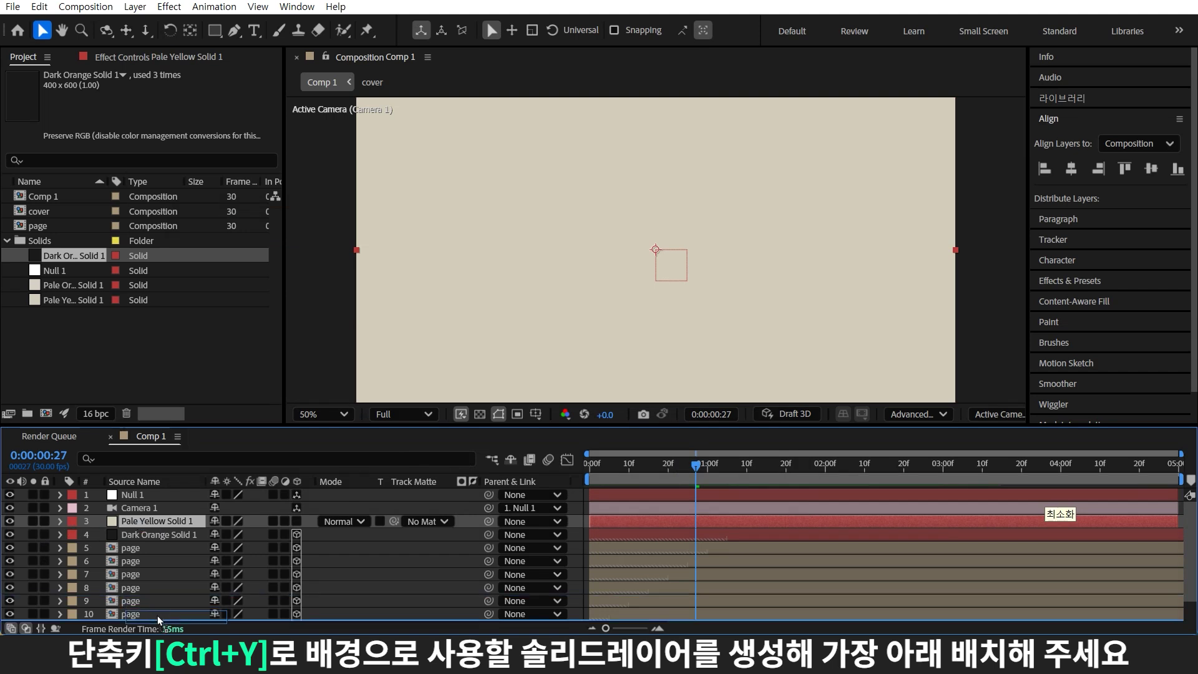
Step: Move the pale solid to the bottom of the stack, make it 3D, and scale it to 214%
left_click_drag(159, 521, 153, 617)
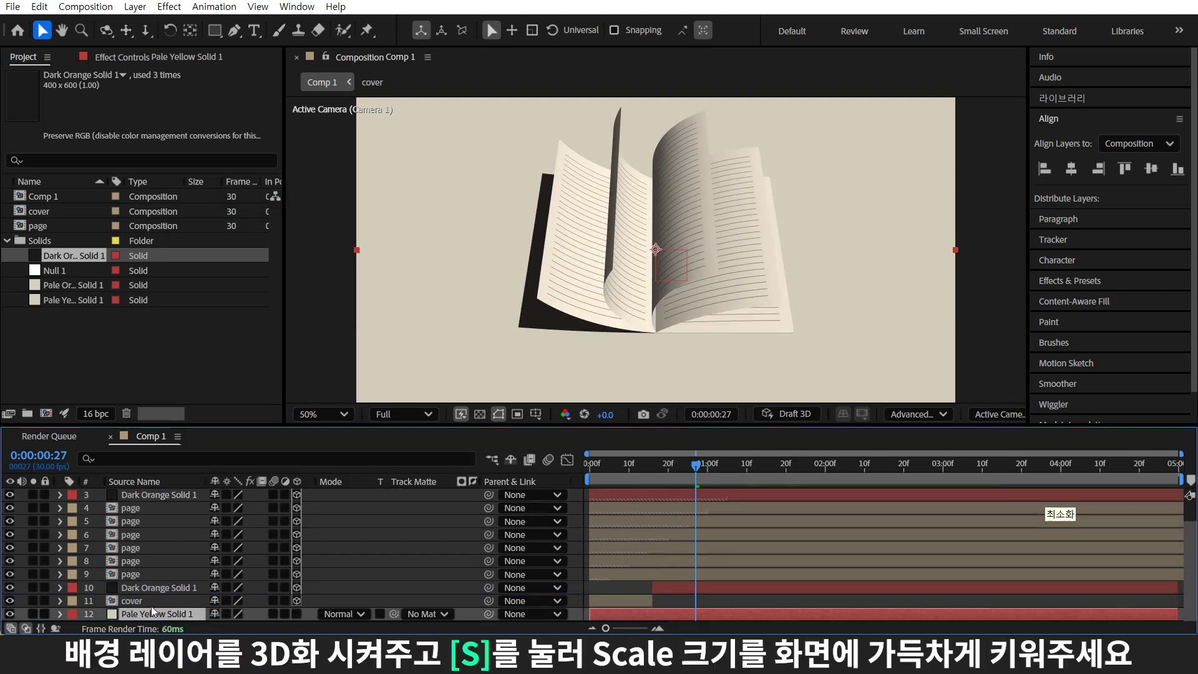
left_click(296, 614)
key("s")
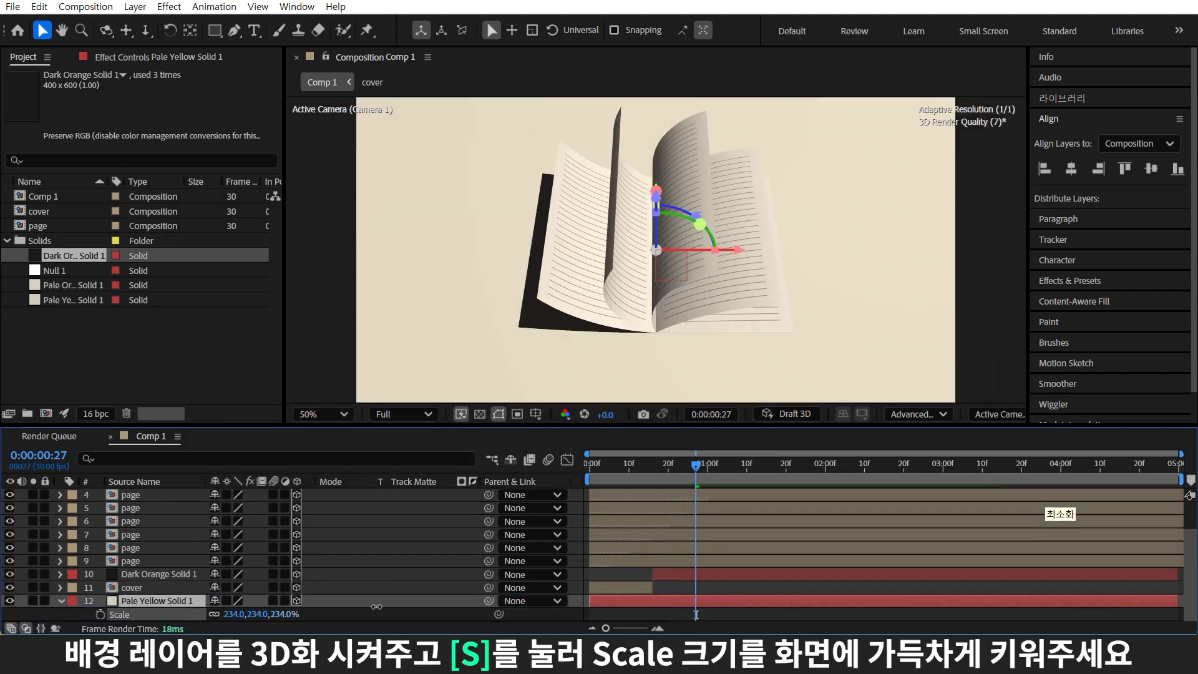
scroll(650, 229, "down", 4)
scroll(649, 229, "up", 1)
Step: Add a new Environment light and select its Shadow Darkness field
left_click(700, 585)
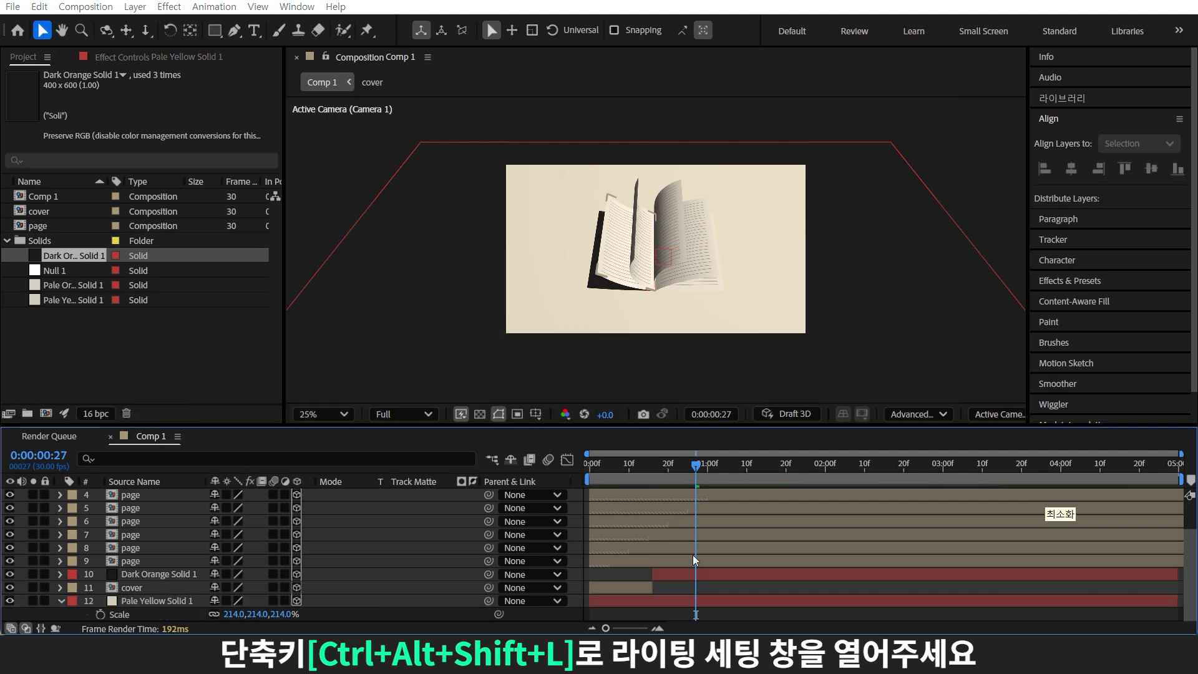
key("ctrl+alt+shift+l")
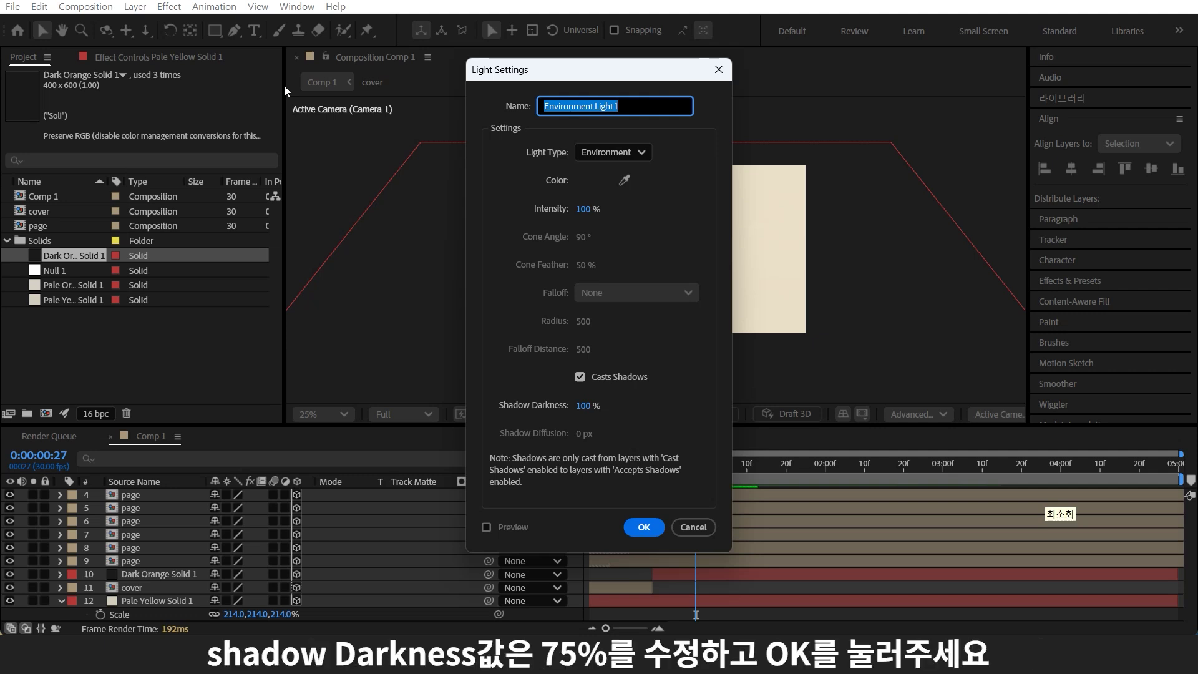
left_click(586, 405)
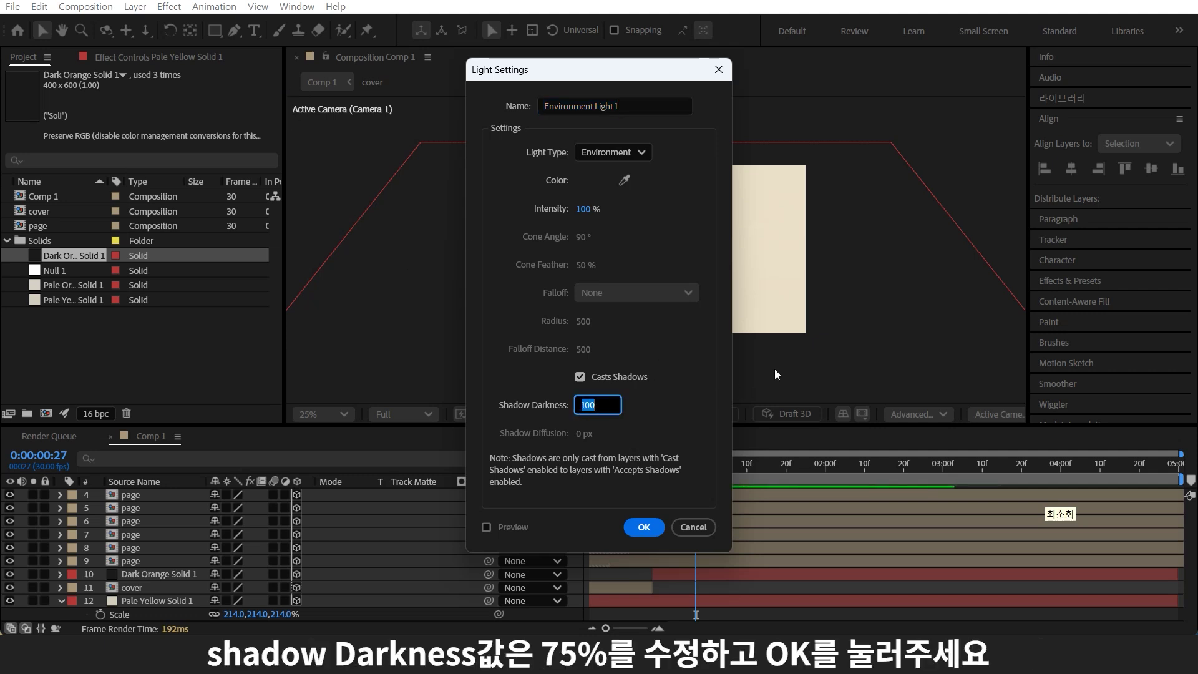
Step: Confirm the light with 75% Shadow Darkness and rotate it to shift the shadows
type("75")
left_click(640, 528)
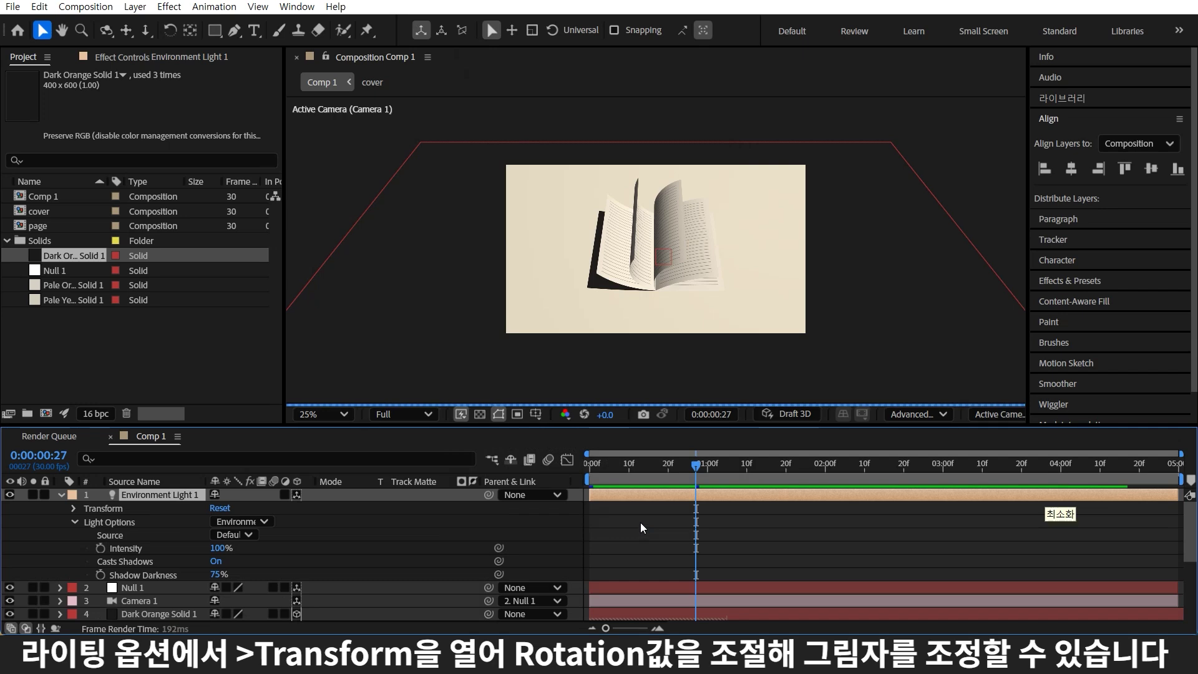
left_click(73, 508)
mouse_move(227, 535)
left_mouse_down()
mouse_move(290, 539)
mouse_move(236, 527)
left_mouse_up()
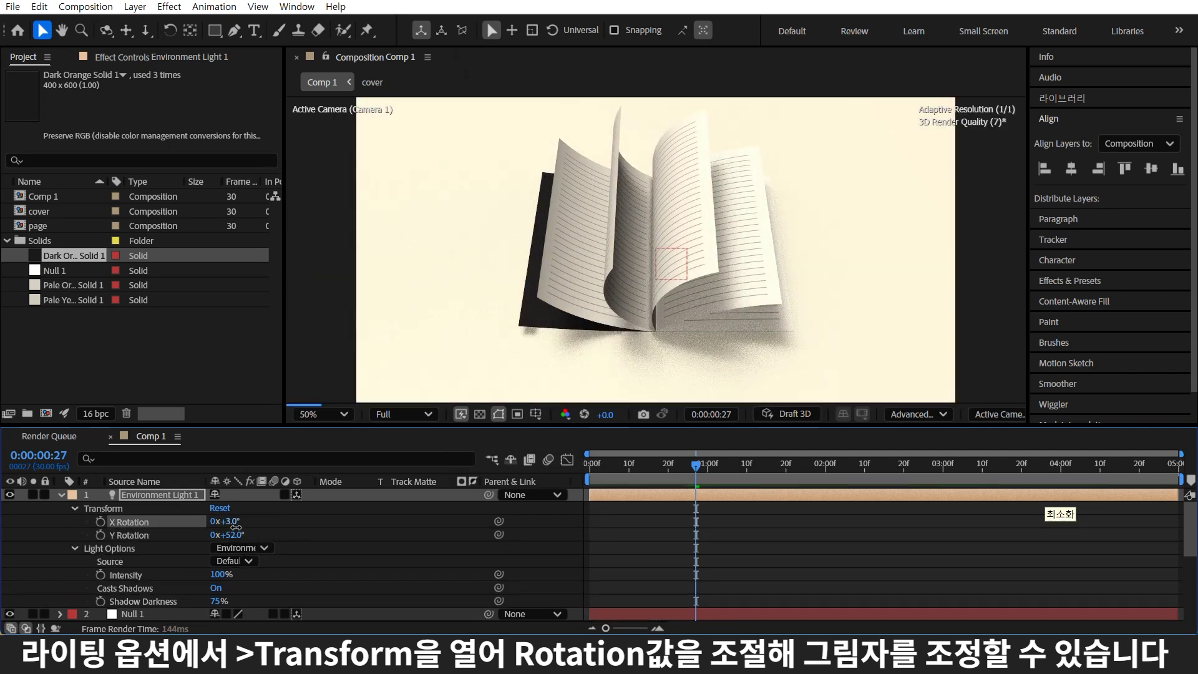
scroll(152, 537, "down", 3)
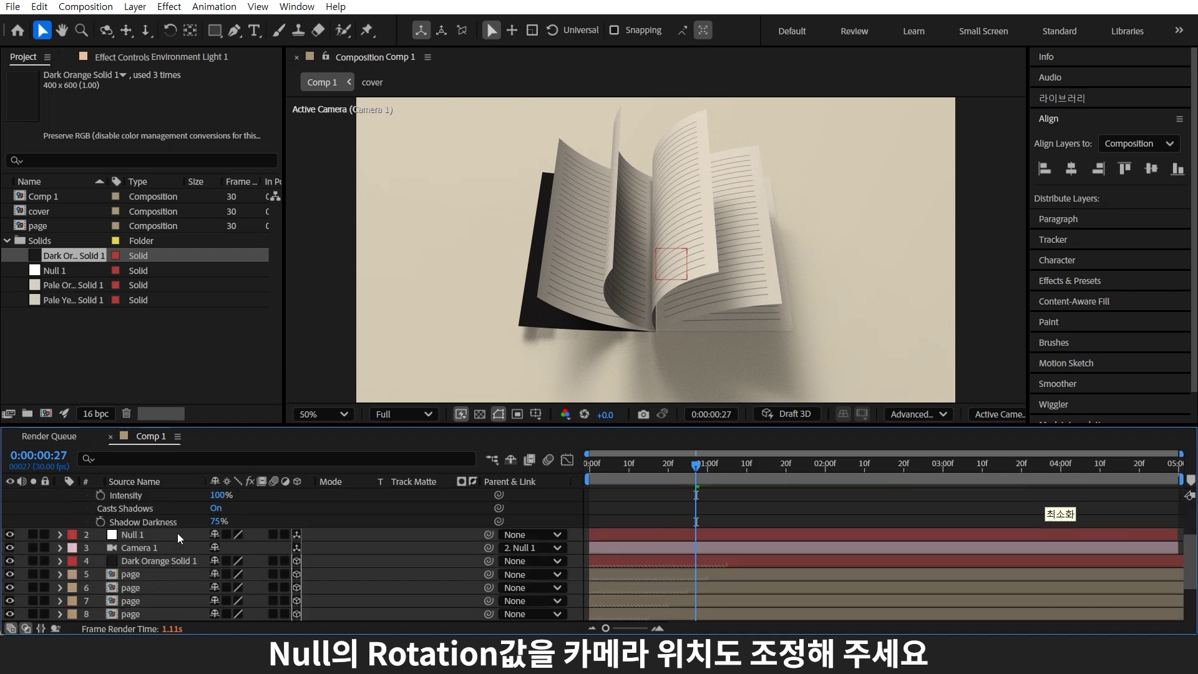
Step: Tilt Null 1 to about 31° X Rotation to reframe the camera
left_click(178, 534)
key("r")
left_click_drag(229, 561, 233, 571)
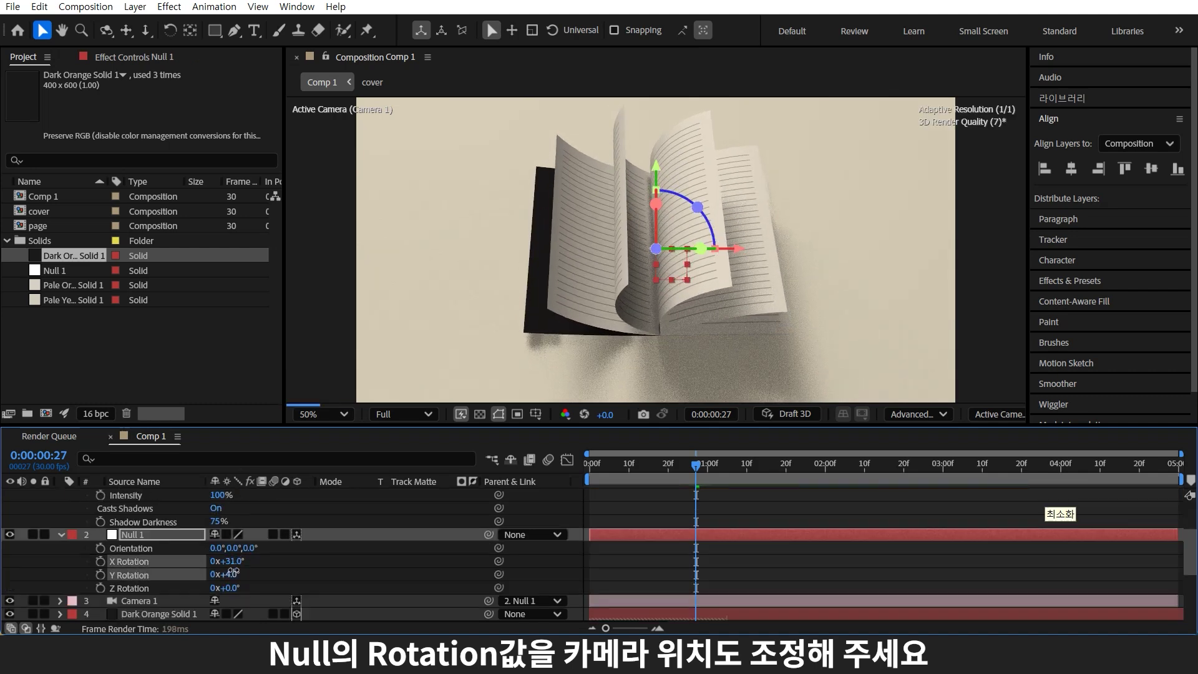
left_click(1021, 560)
key("space")
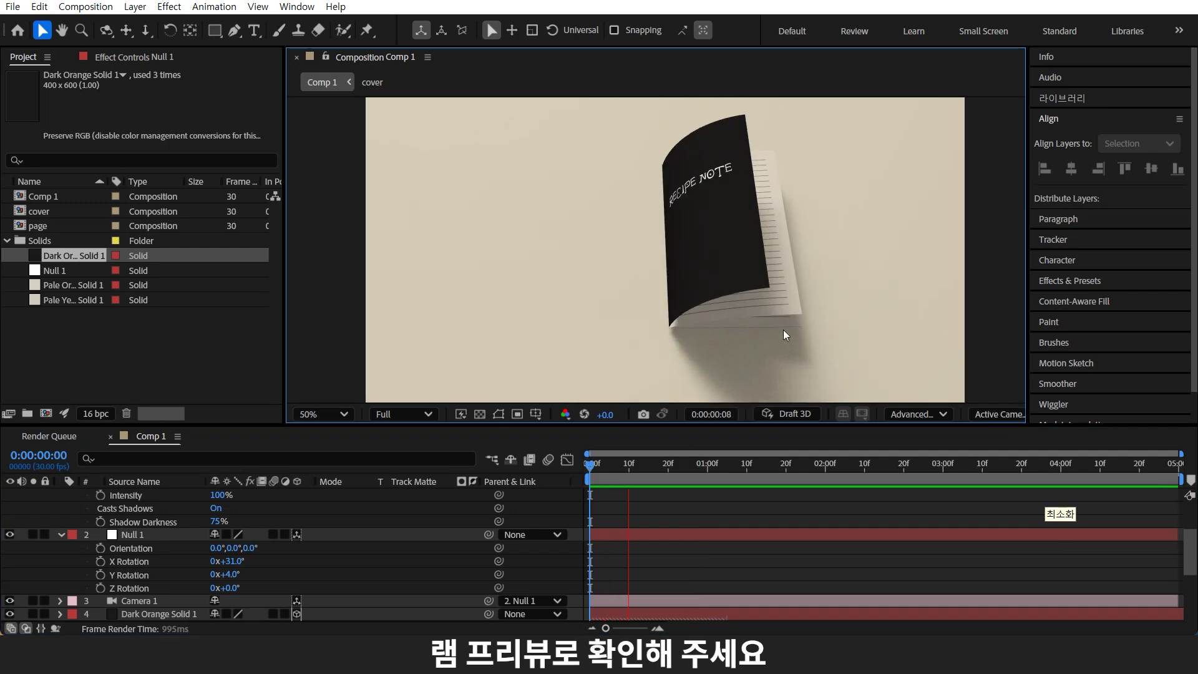